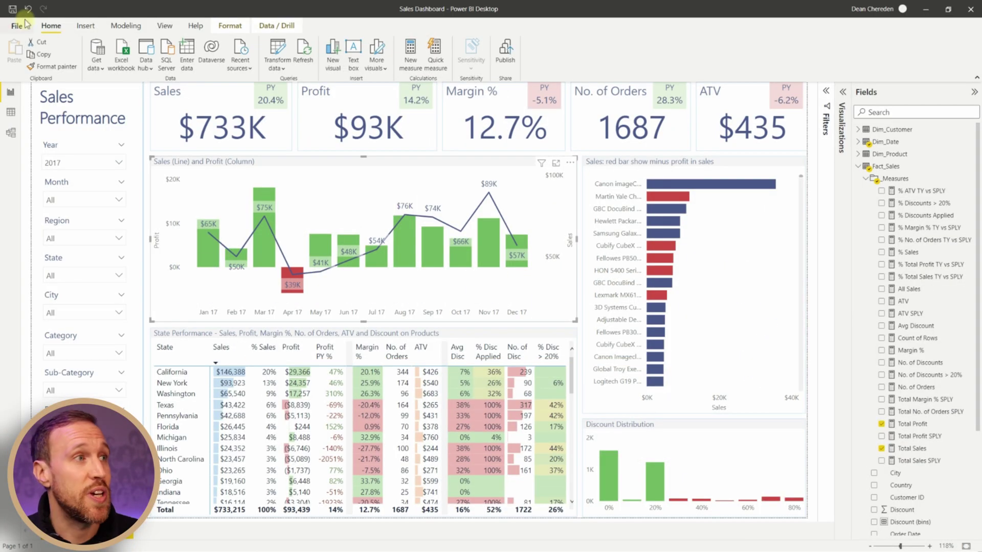
Confirm the Quick measure suggestions preview feature is enabled in Options, then return to the report.
left_click(20, 27)
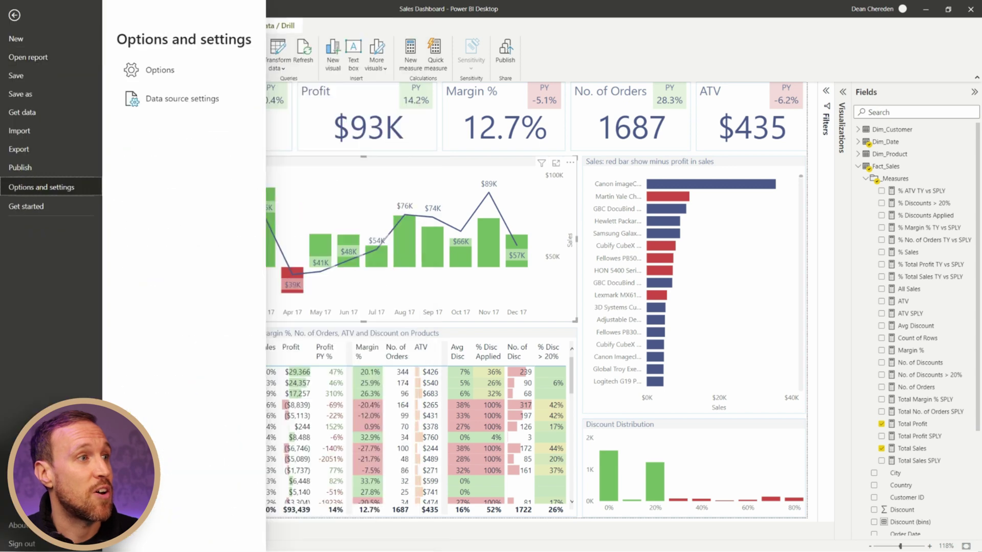
left_click(160, 70)
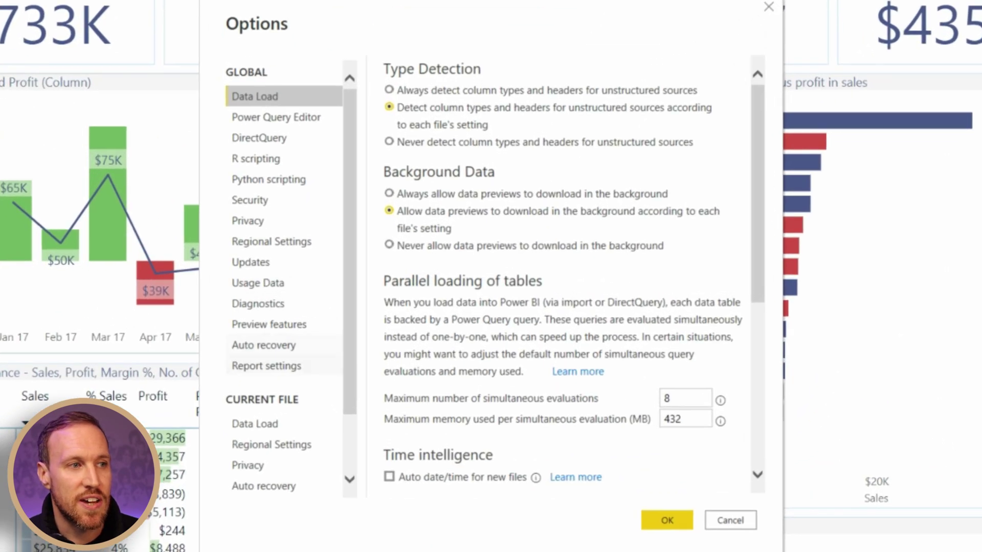
left_click(301, 329)
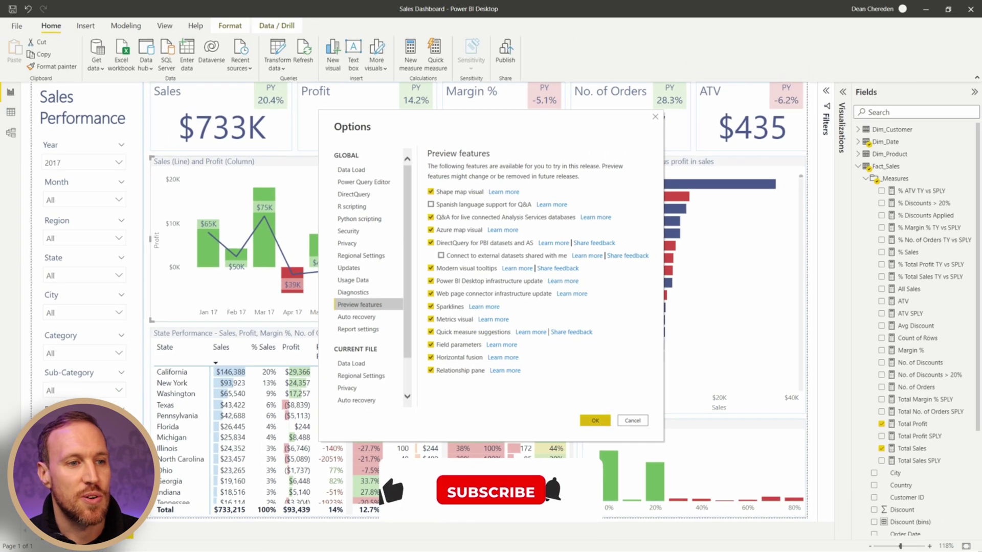
left_click(594, 421)
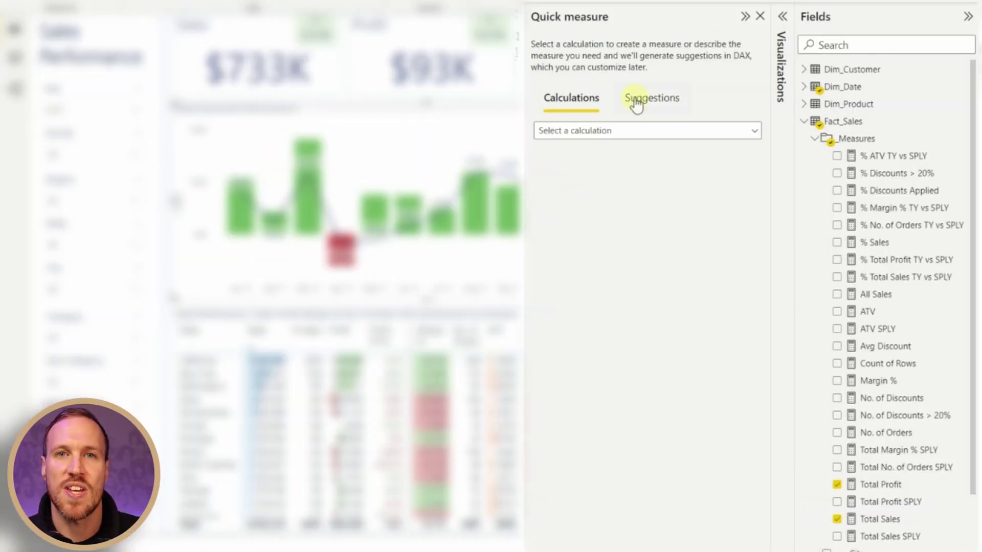
Switch the Quick measure pane to Suggestions and enter the question 'sales in 2017'.
left_click(636, 99)
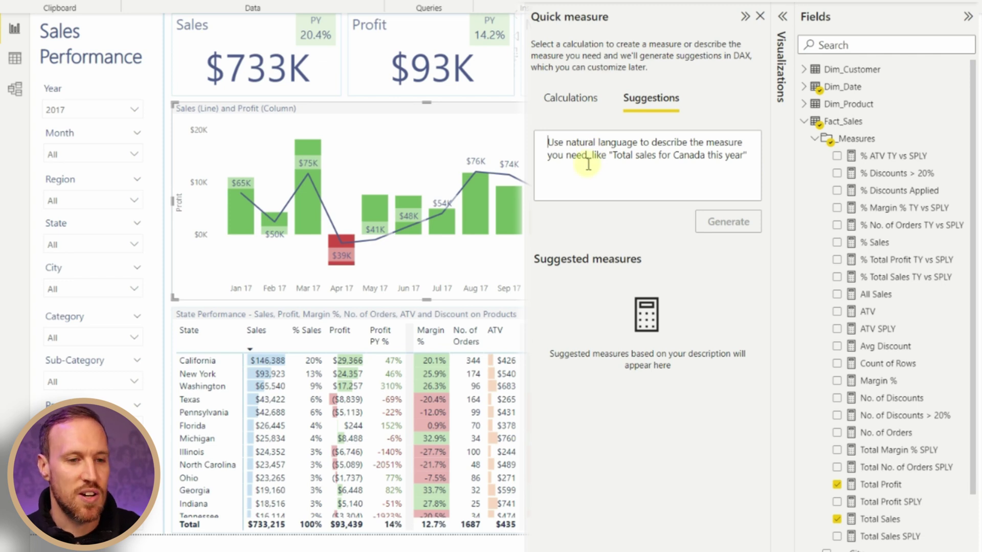
type("sales in 2017")
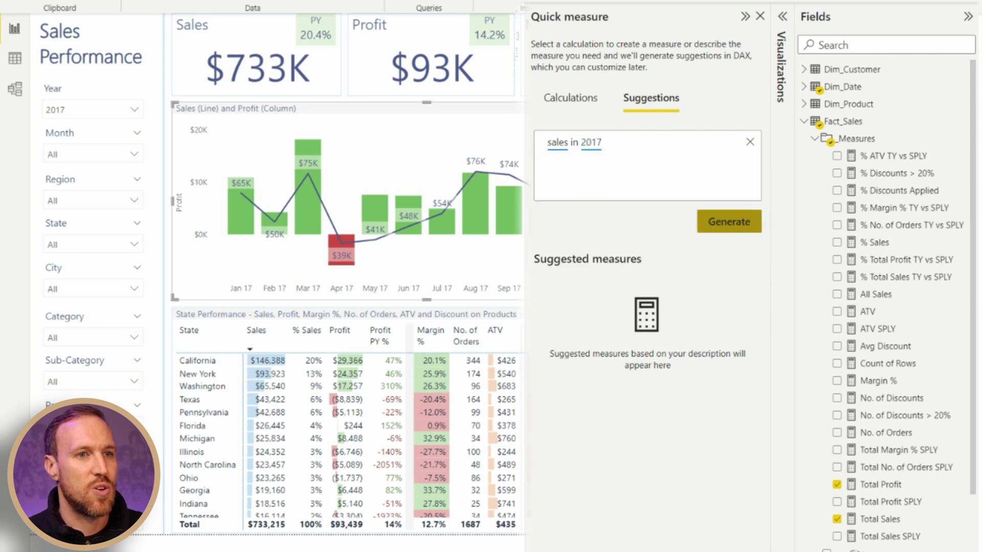
Generate the 'sales in 2017' measure, previewing 733215.2552, and expand its full CALCULATE DAX.
left_click(730, 223)
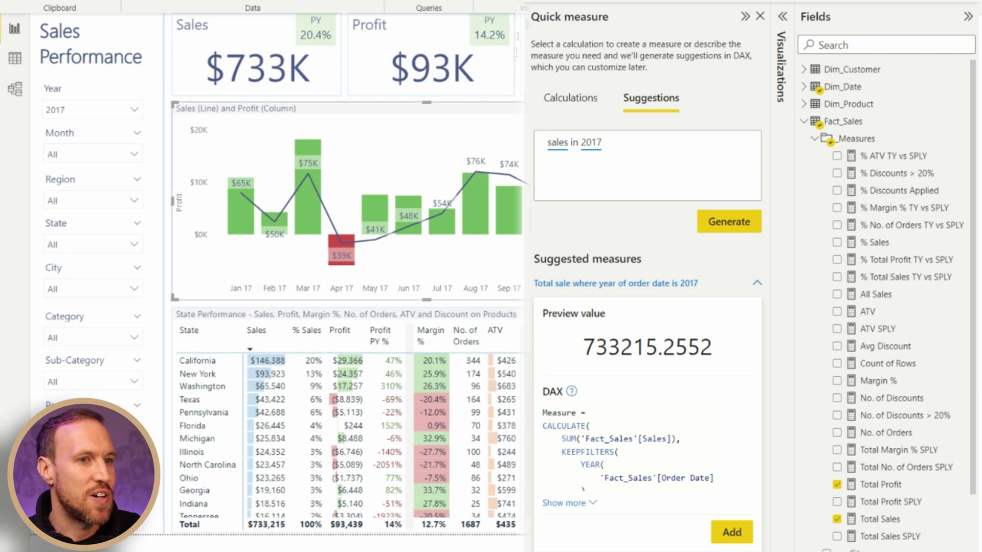
left_click(593, 503)
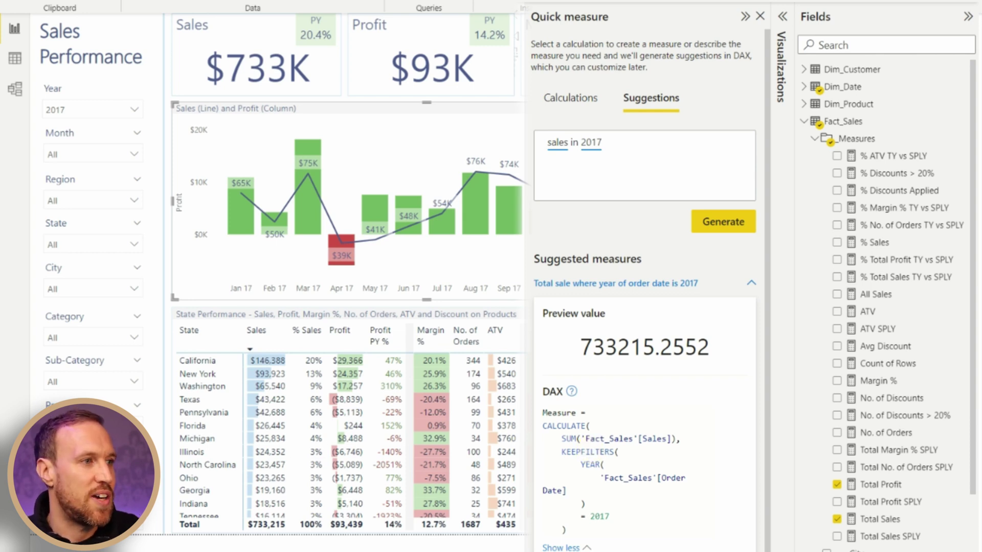
left_click(602, 142)
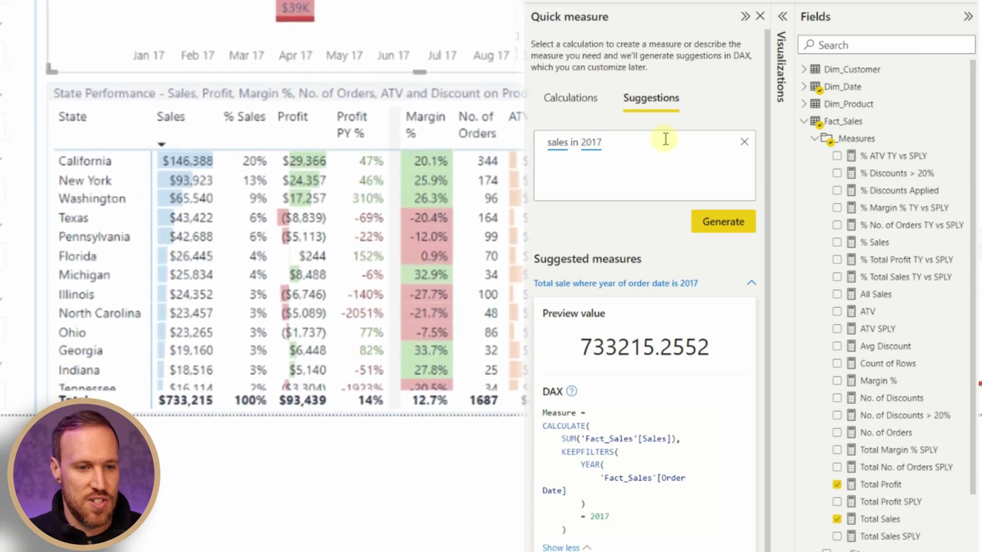
Extend the question with 'for California (state)' and generate it, previewing $535,668.84 with KEEPFILTERS DAX.
type("for ")
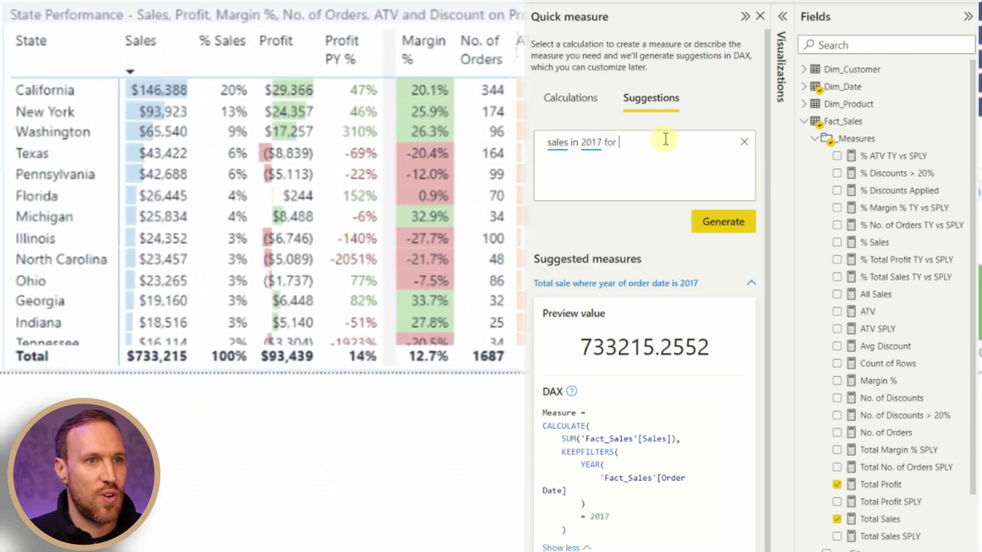
type("ca")
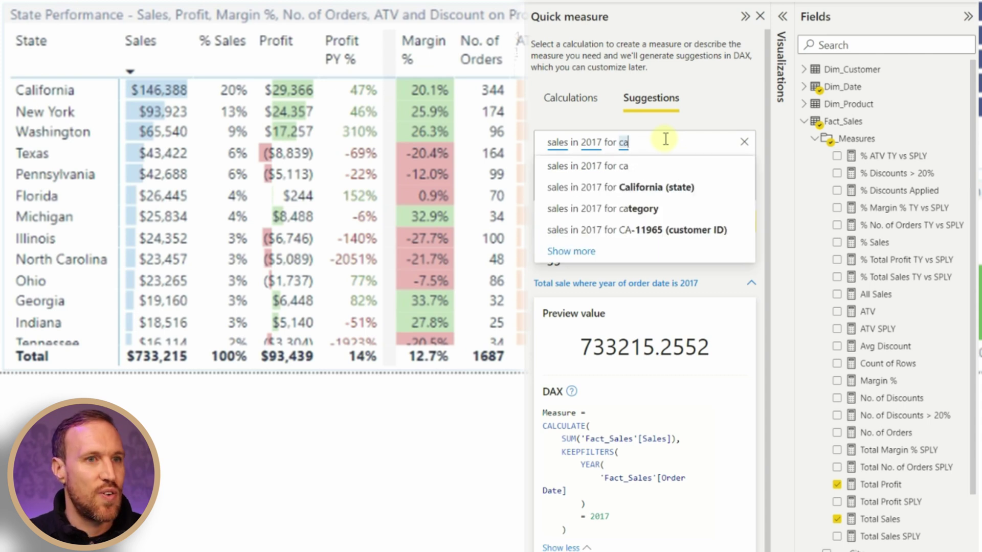
left_click(647, 188)
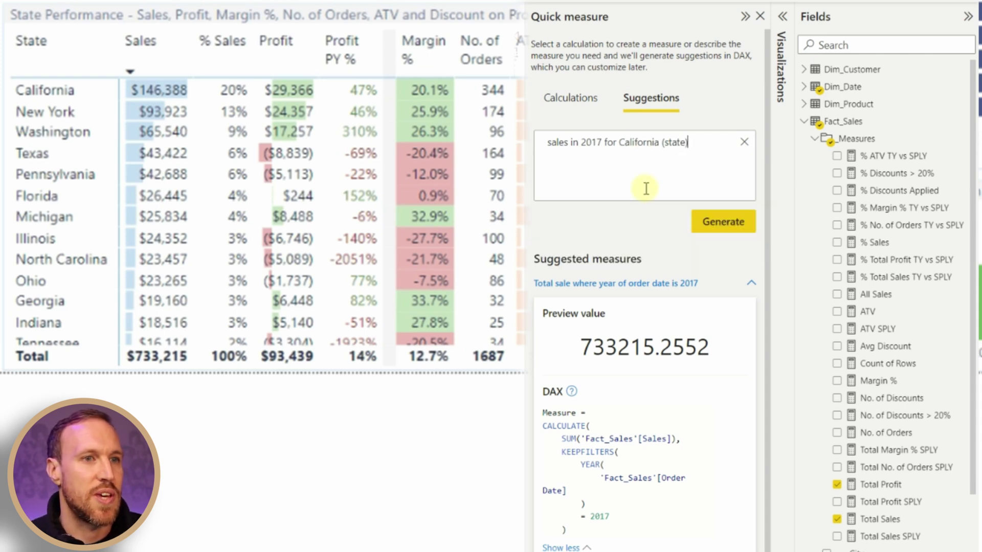
left_click(739, 225)
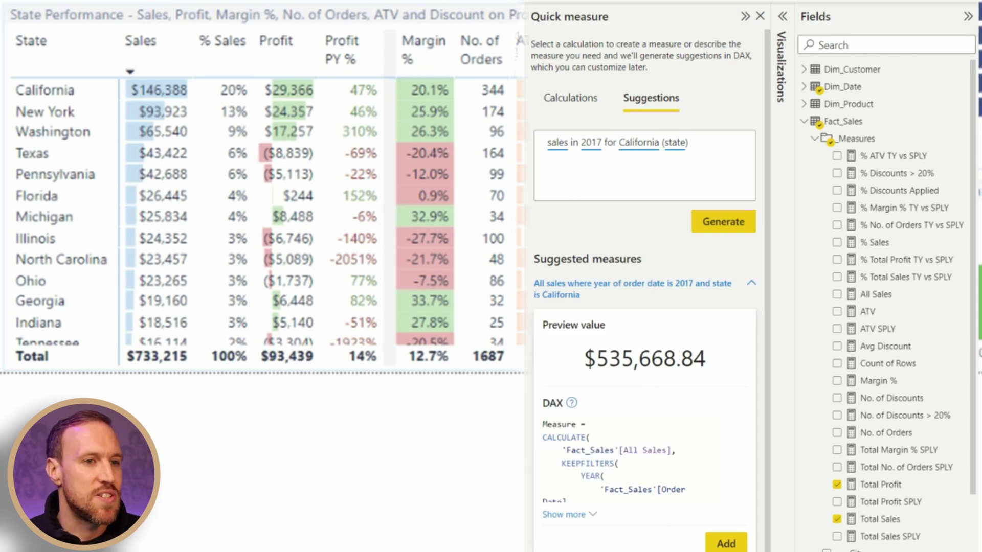
left_click(588, 514)
scroll(646, 455, "down", 2)
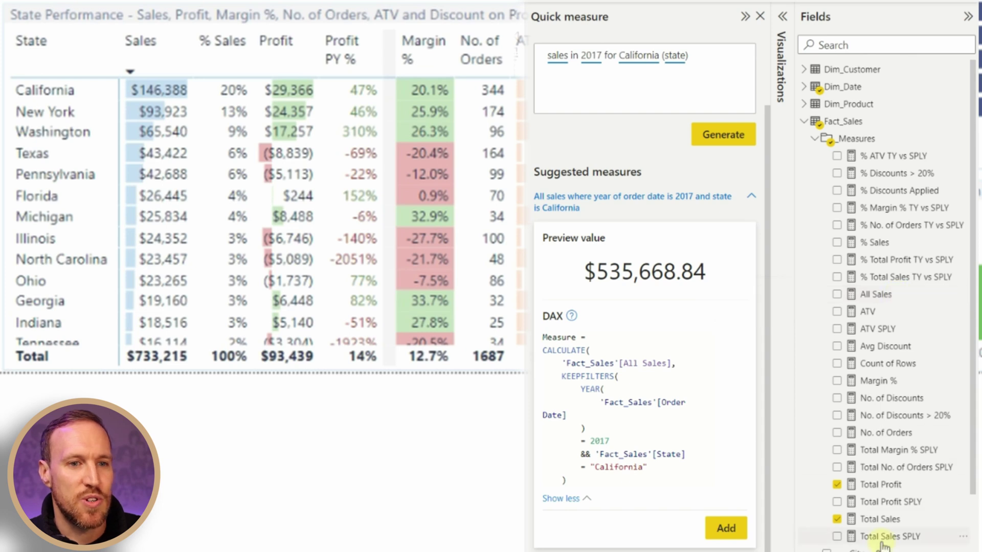
scroll(885, 545, "down", 5)
scroll(885, 545, "up", 5)
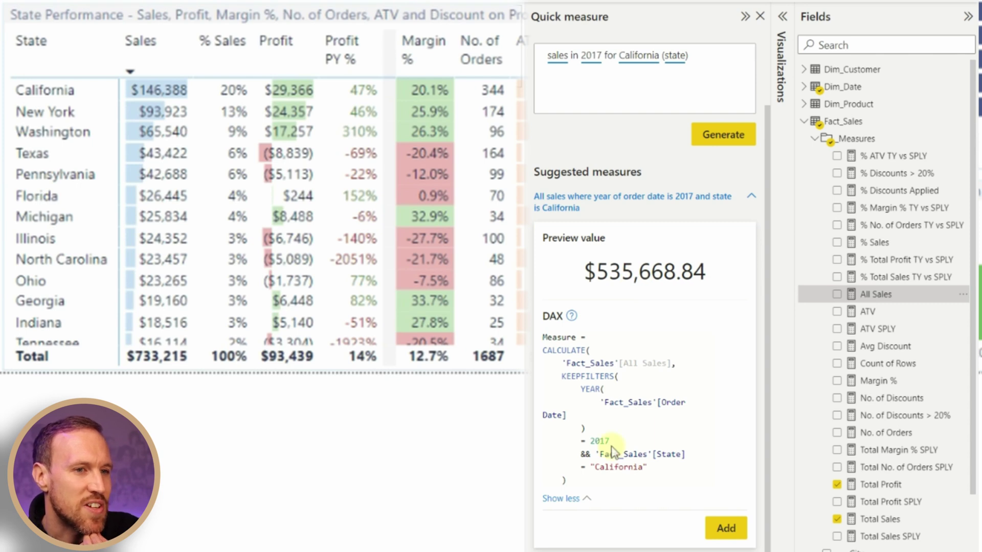
Remove 'for California (state)' and regenerate, again previewing 733215.2552 for sales in 2017.
left_click_drag(703, 55, 608, 53)
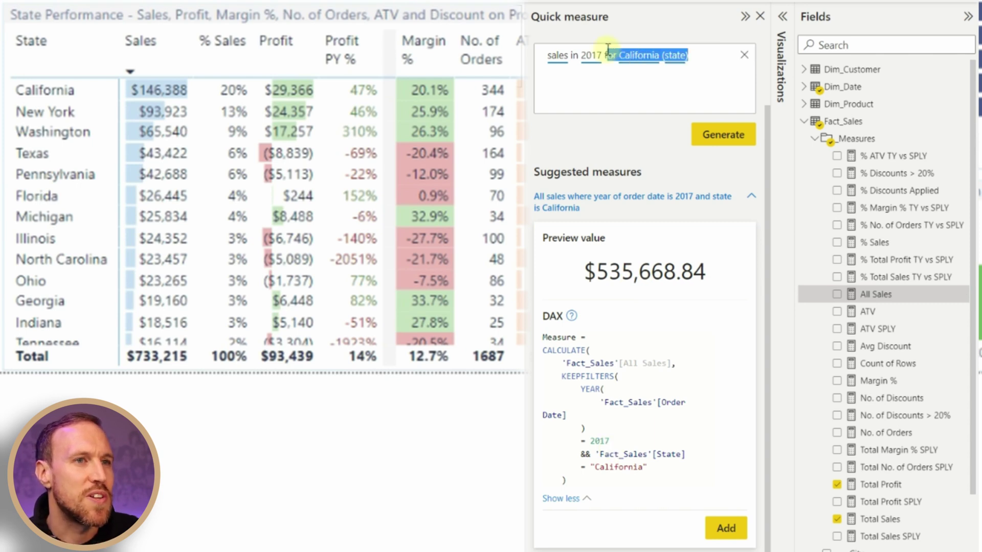
key("BackSpace")
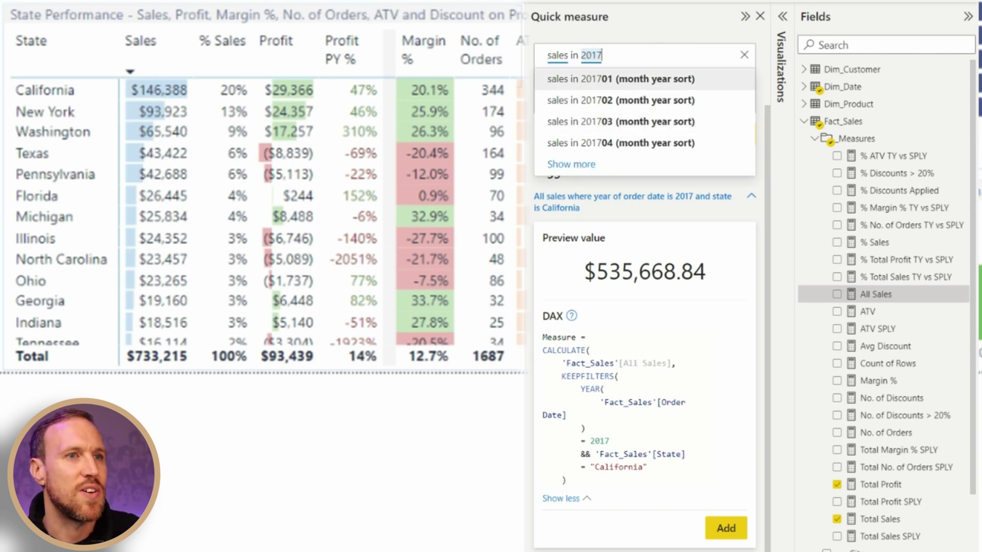
key("Return")
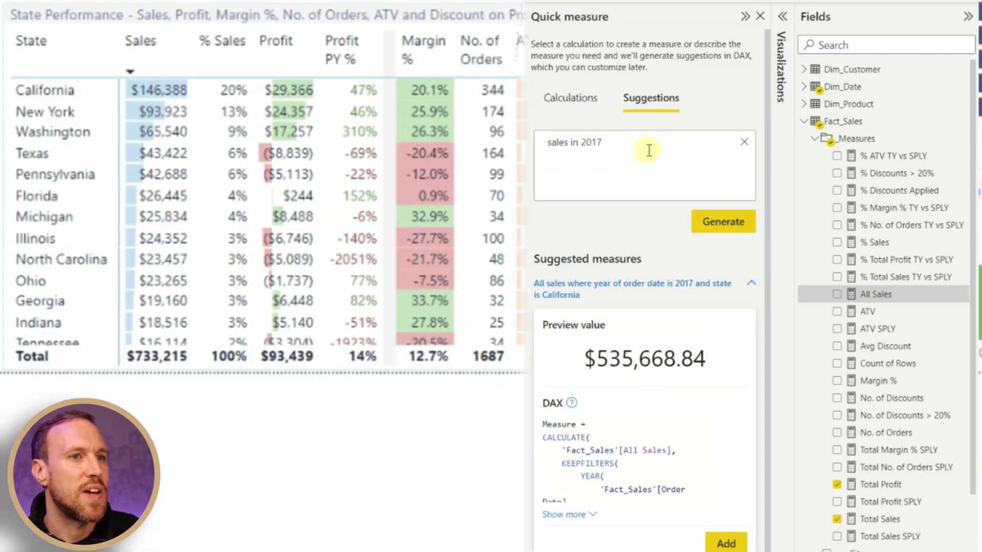
left_click(737, 223)
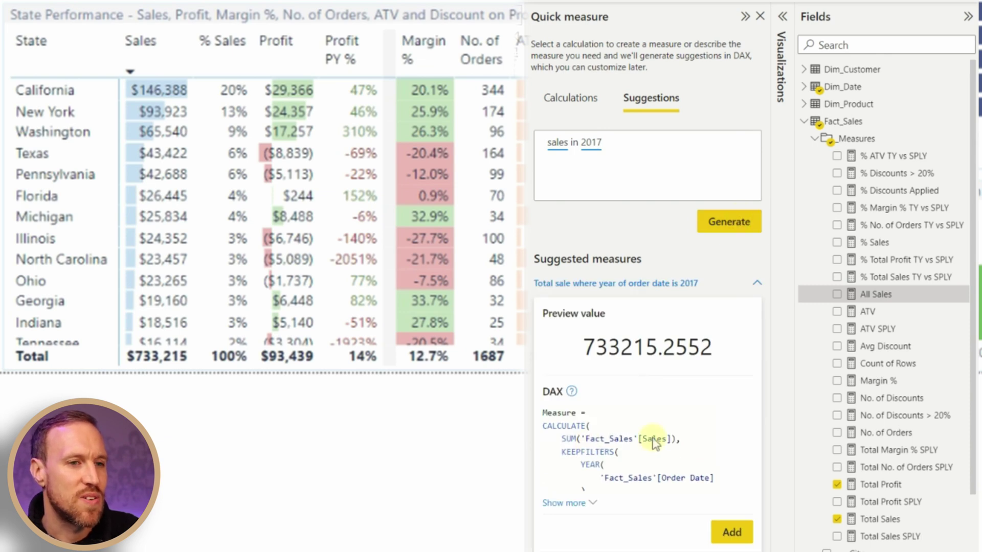
left_click(702, 148)
key("ctrl+shift+Left")
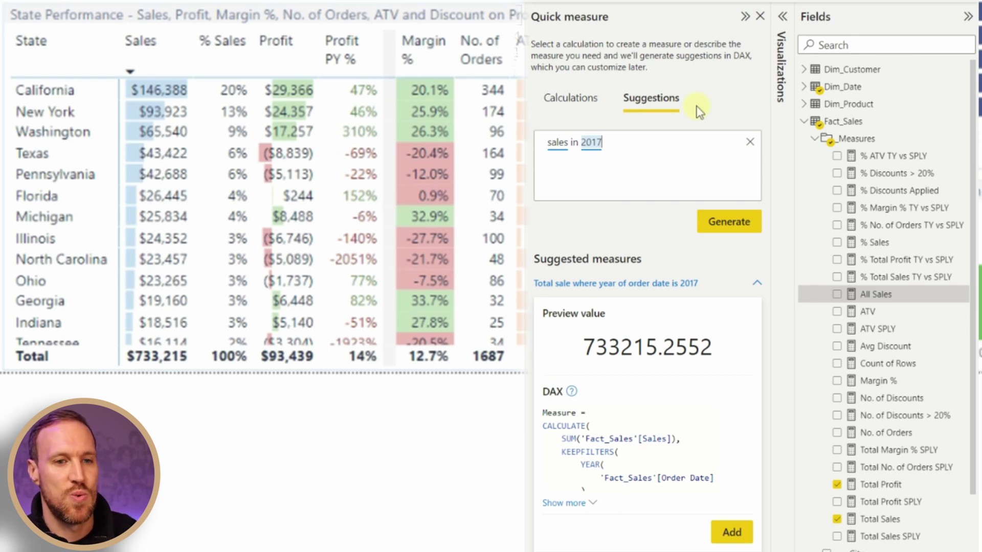
left_click(895, 521)
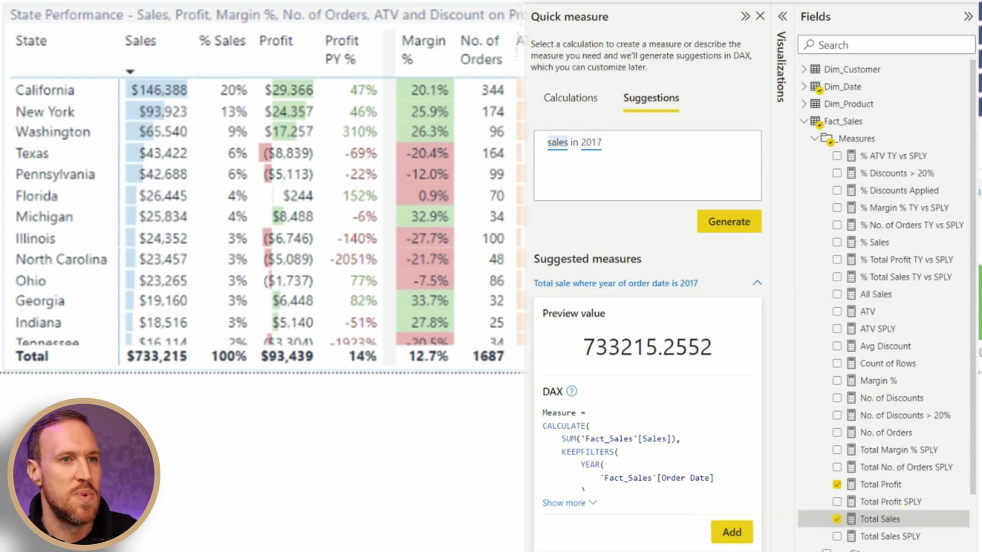
Reword the question to 'total sales in 2017' and generate its suggestion.
left_click(549, 143)
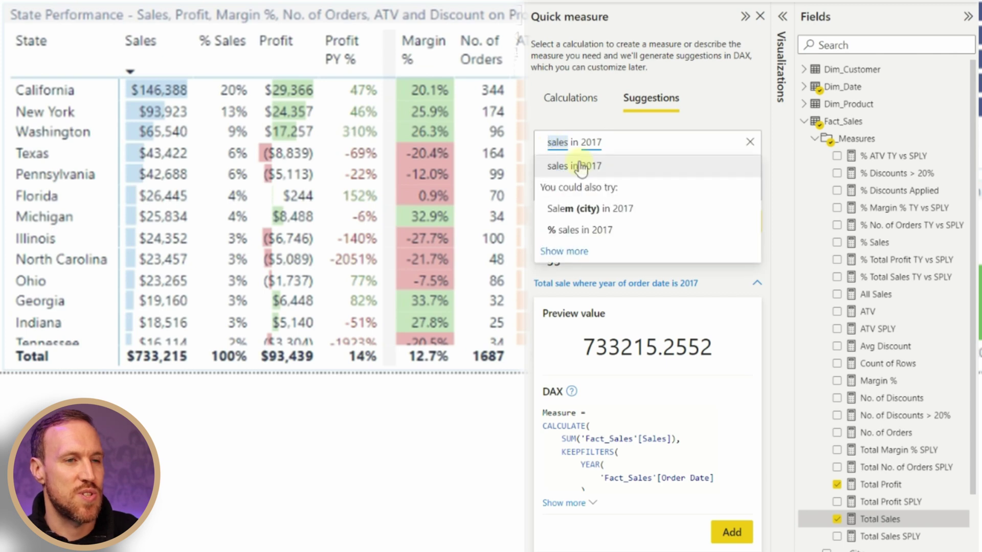
type("total")
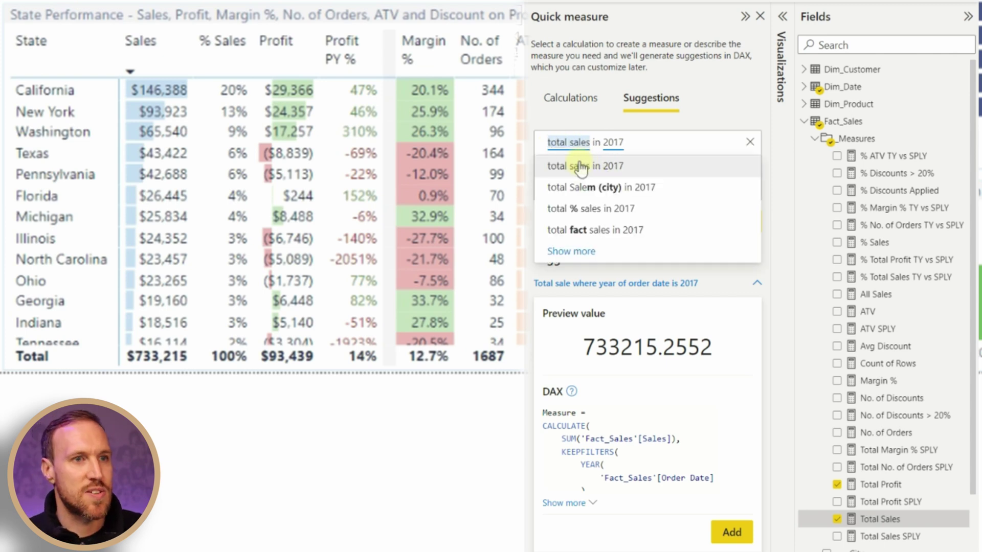
left_click(581, 166)
left_click(726, 222)
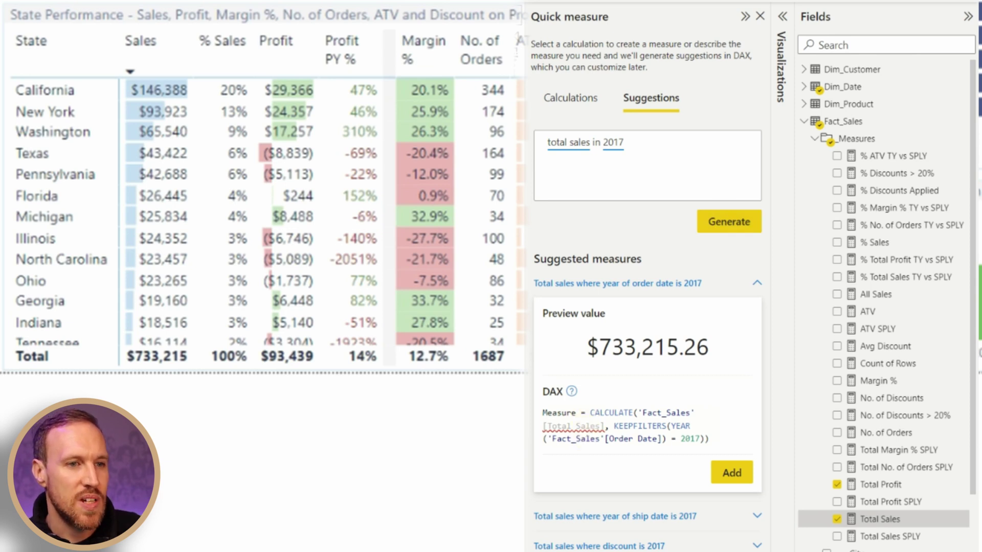
Add 'for California (state)' and generate, previewing $146,388.34; set the Year slicer to 2016.
double_click(657, 148)
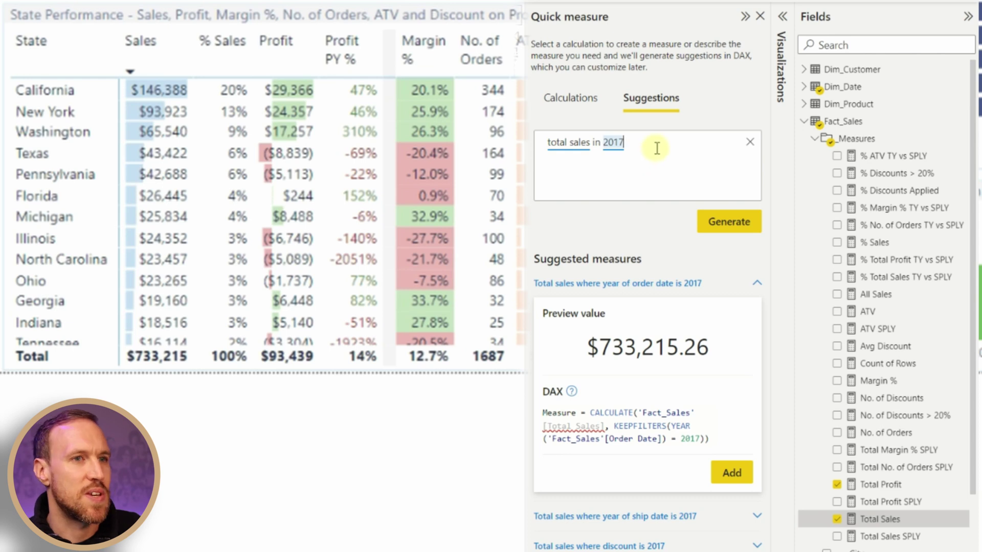
left_click(656, 148)
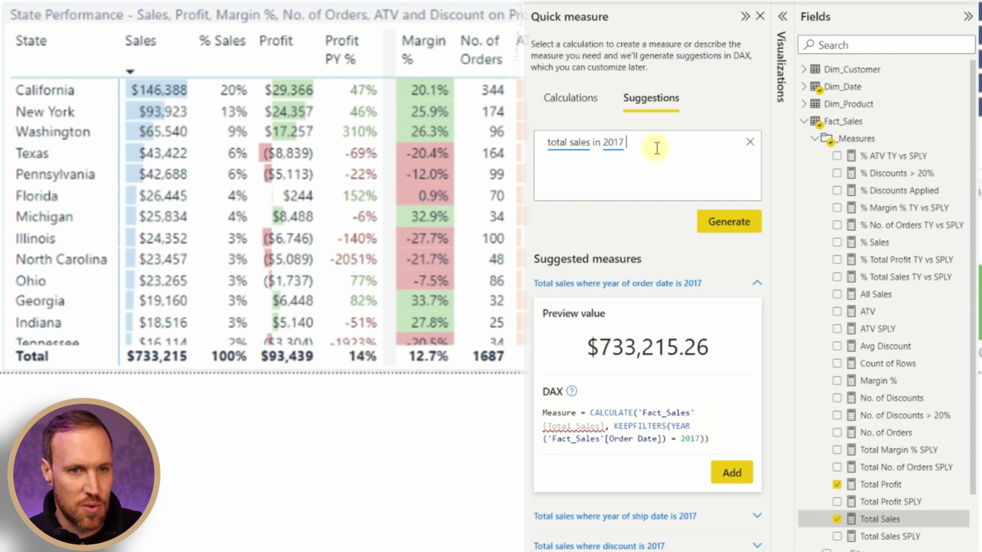
type("for c")
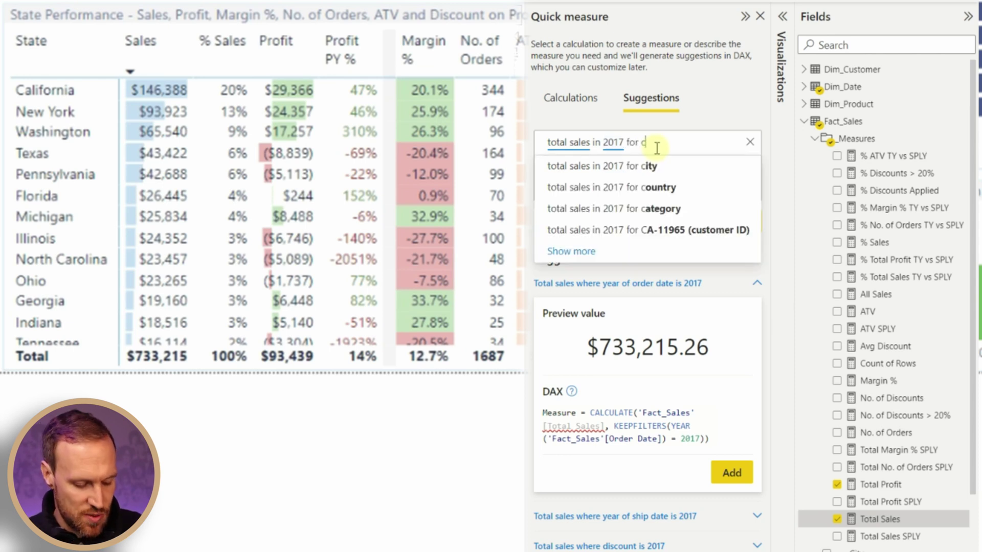
type("a")
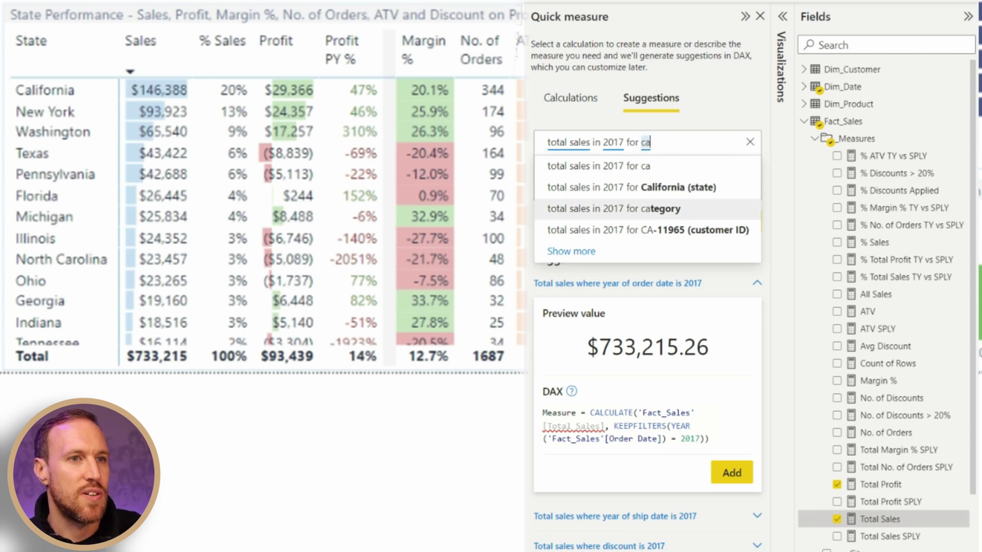
left_click(665, 188)
left_click(747, 230)
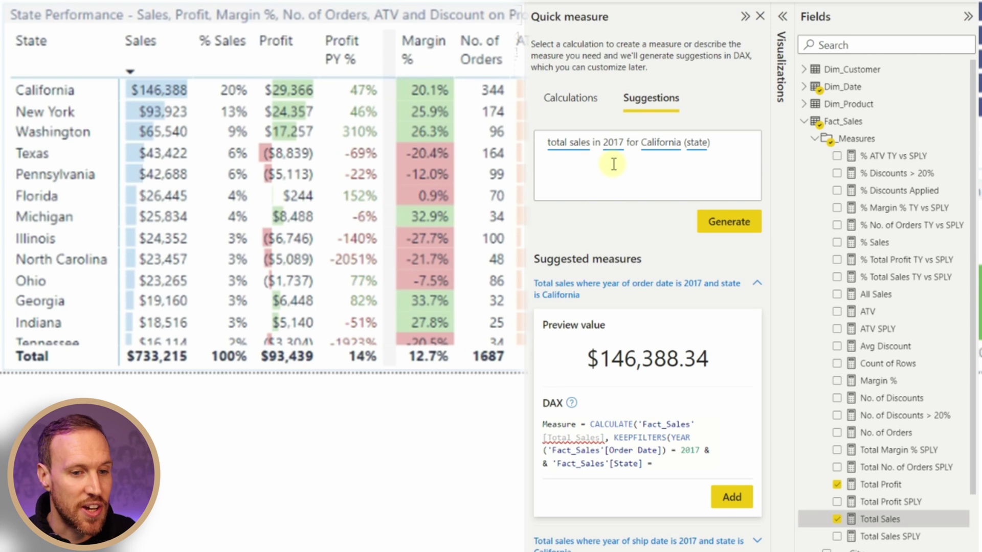
left_click_drag(710, 142, 594, 143)
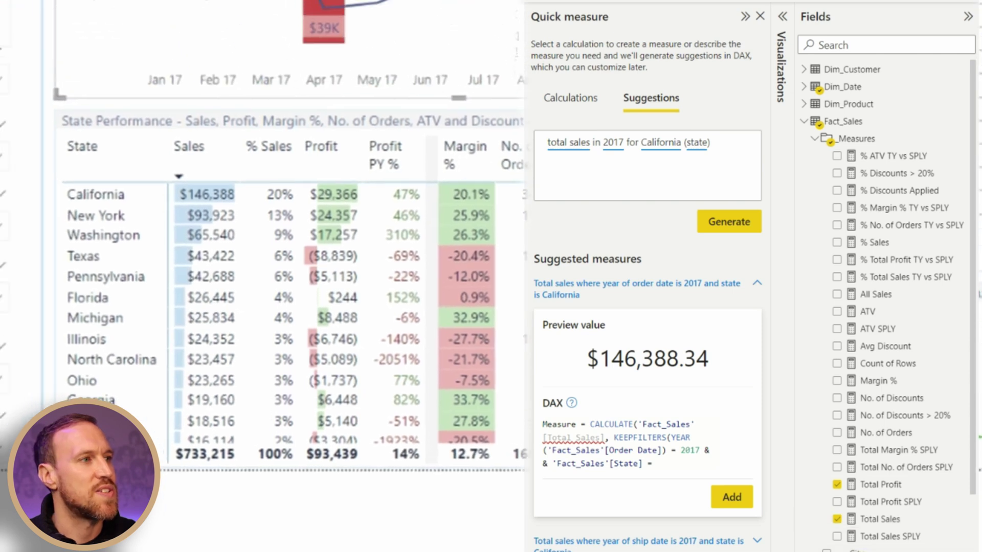
left_click(9, 134)
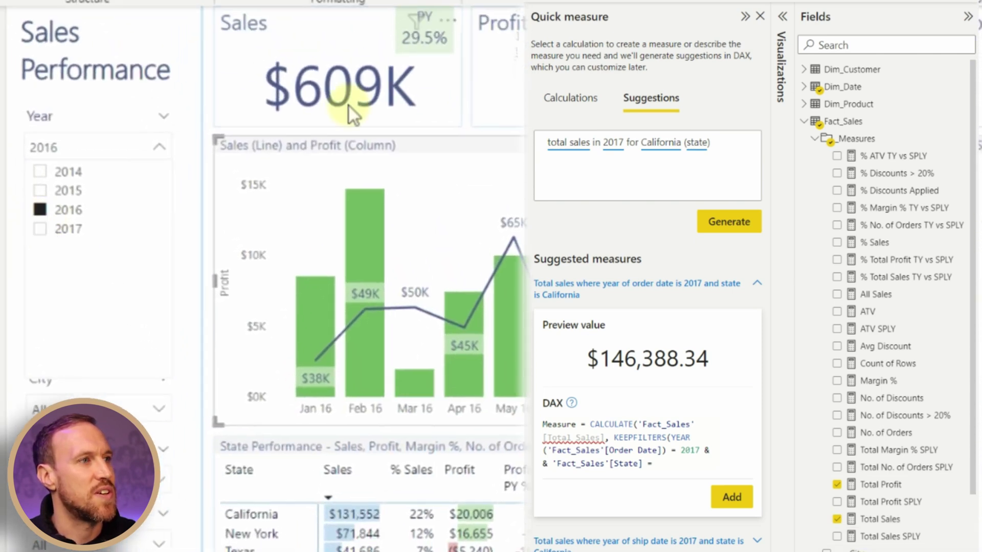
Toggle the Year slicer between 2016 and 2017, ending on 2017 where California shows $146,388.
left_click(51, 228)
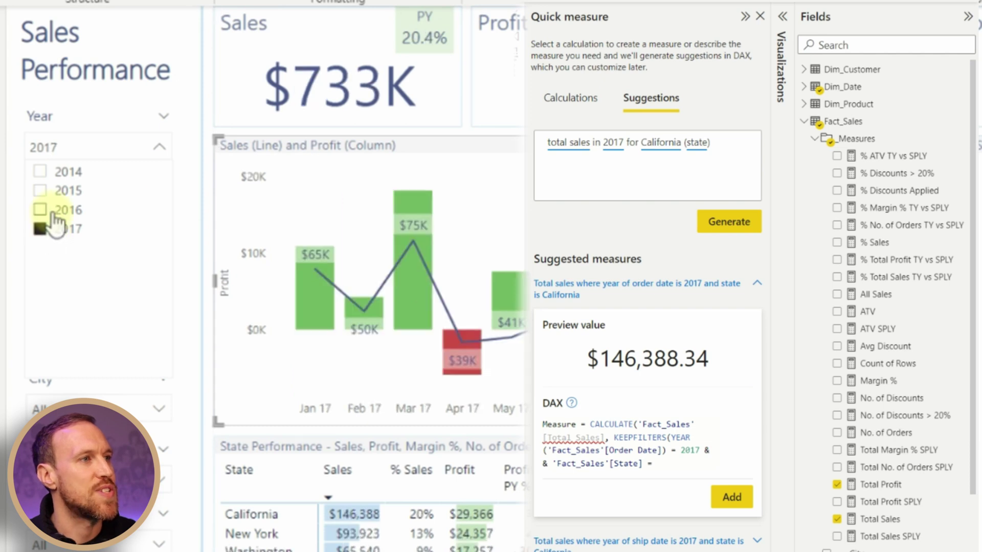
left_click(49, 211)
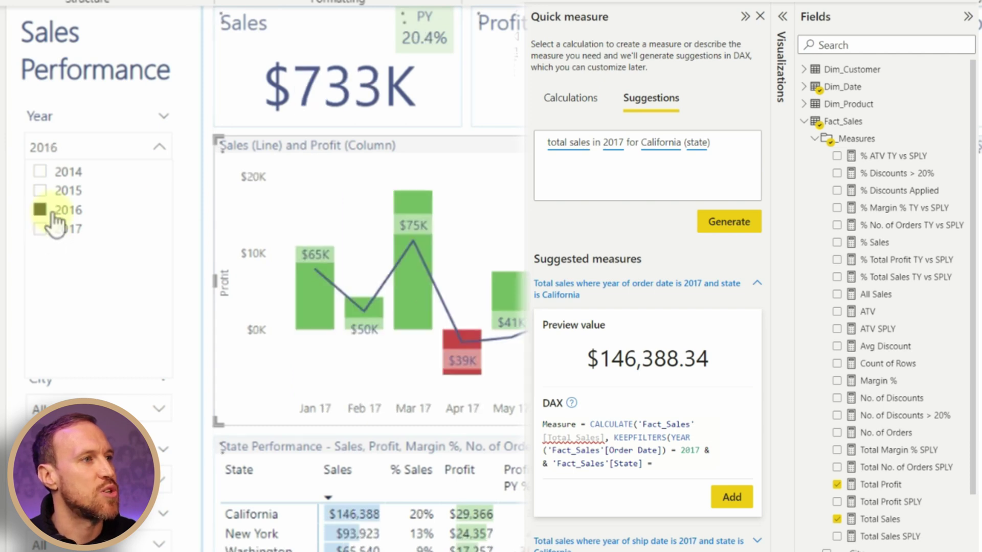
left_click(51, 226)
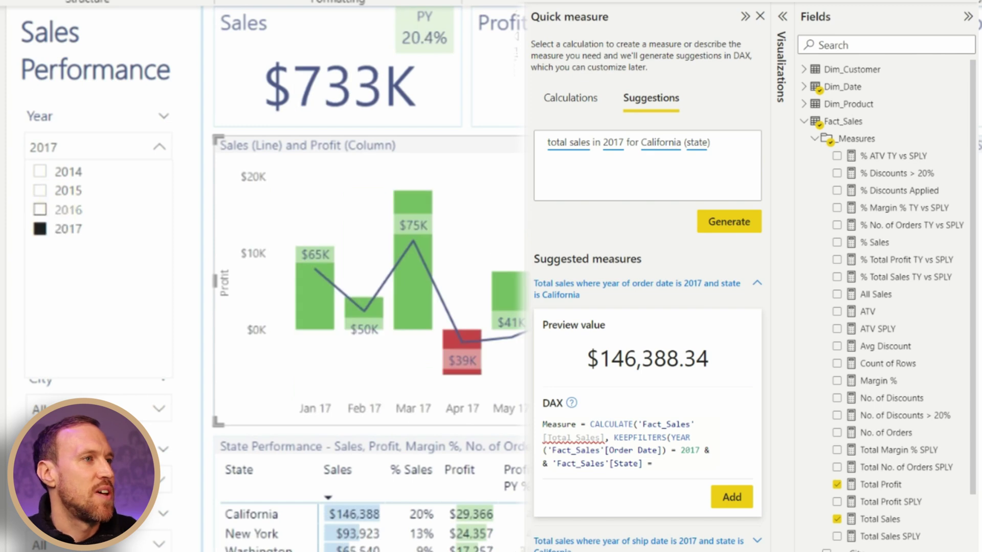
left_click(55, 230)
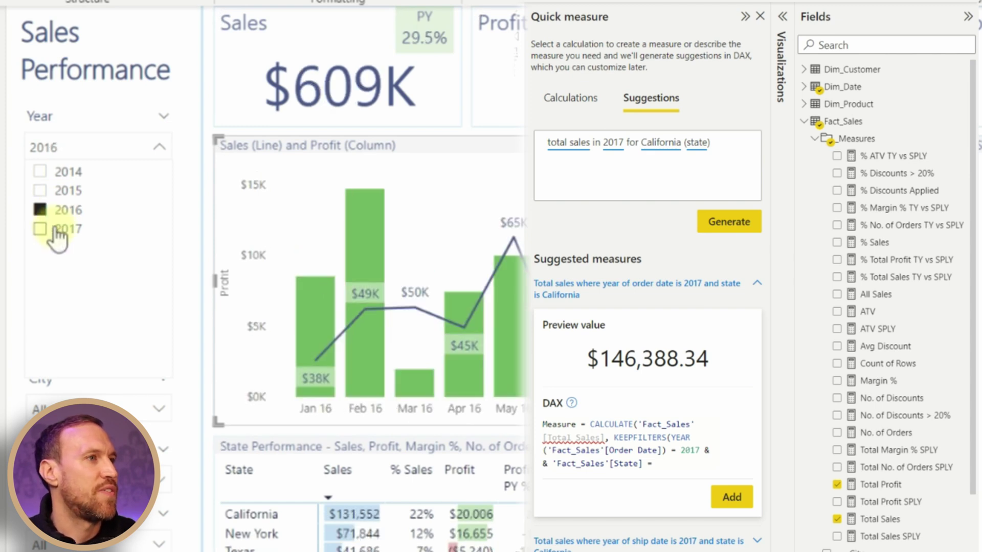
left_click(64, 229)
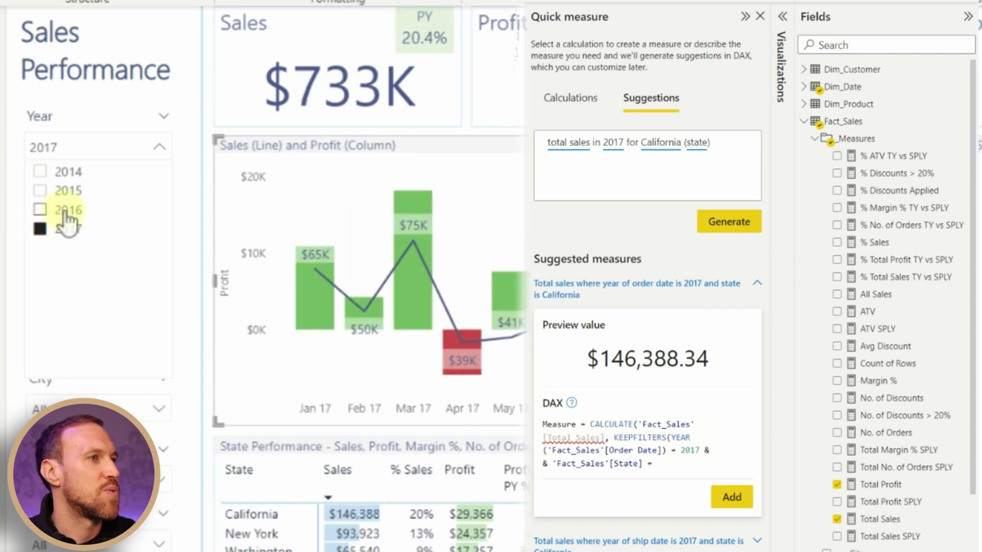
left_click(718, 142)
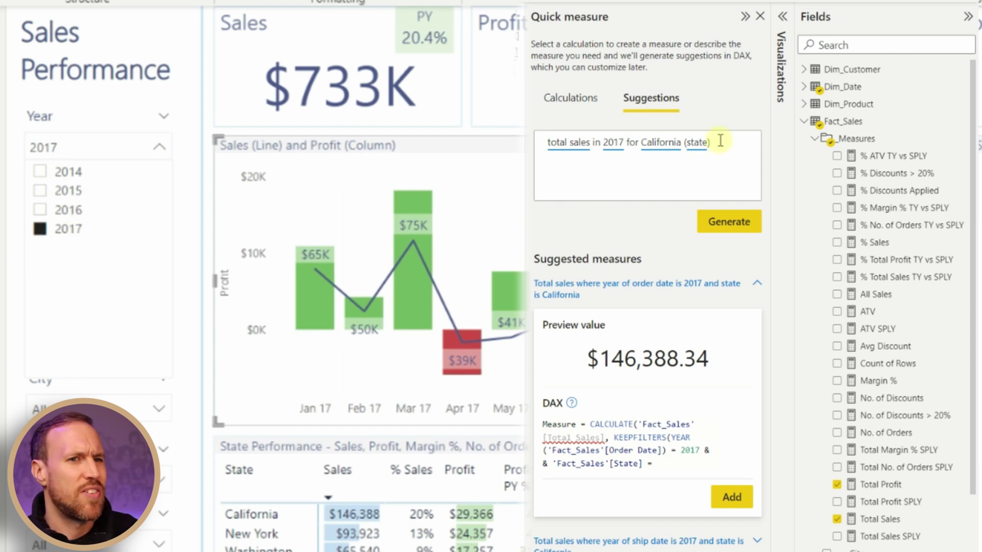
Ask for the total sales difference between 2016 and 2017, previewing $954,780.01, and show its full DAX.
left_click_drag(721, 141, 543, 142)
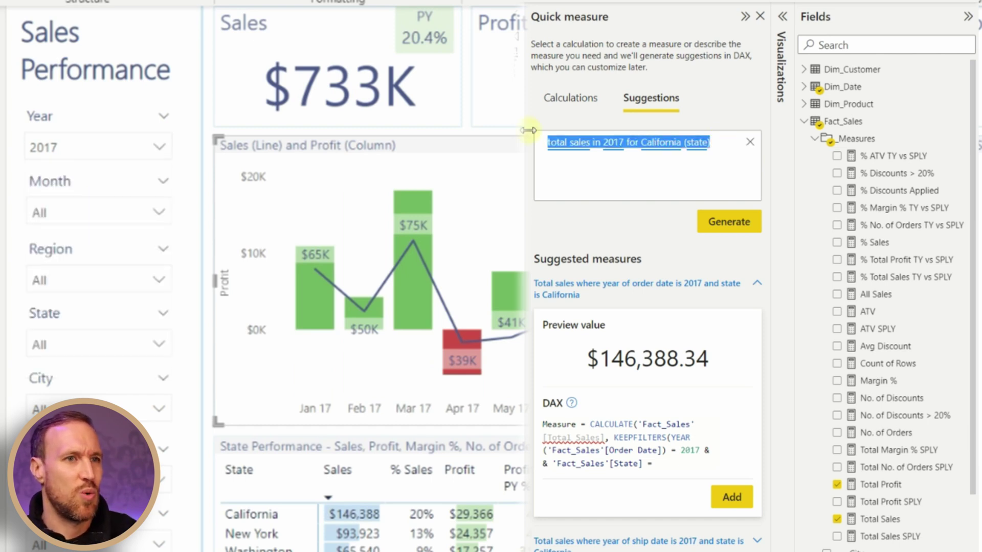
type("what as the")
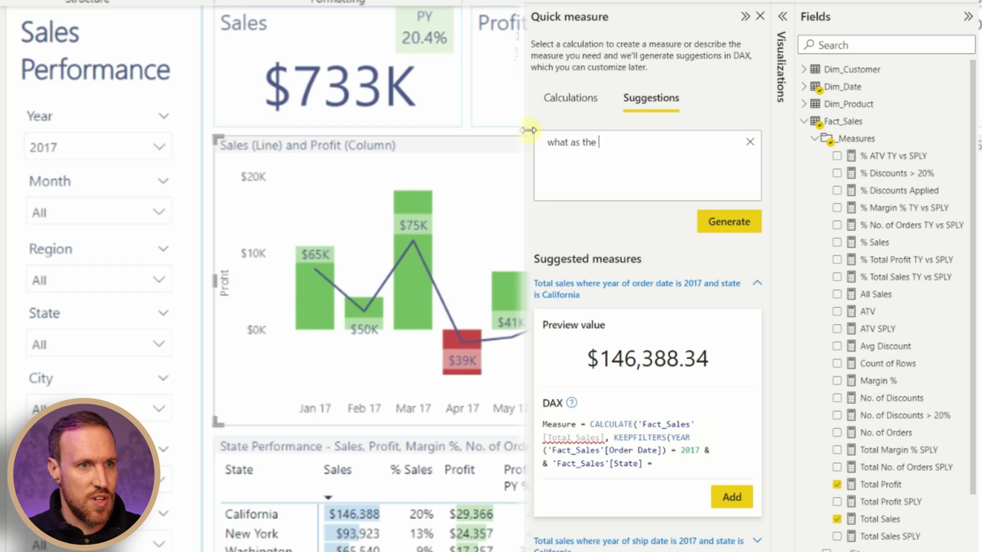
type(" total ")
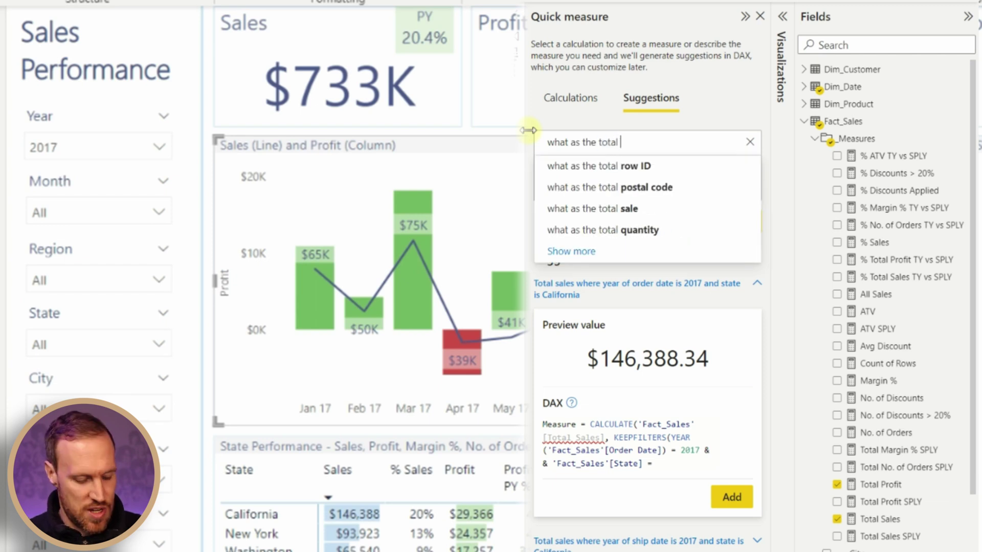
type("sales difference between 2")
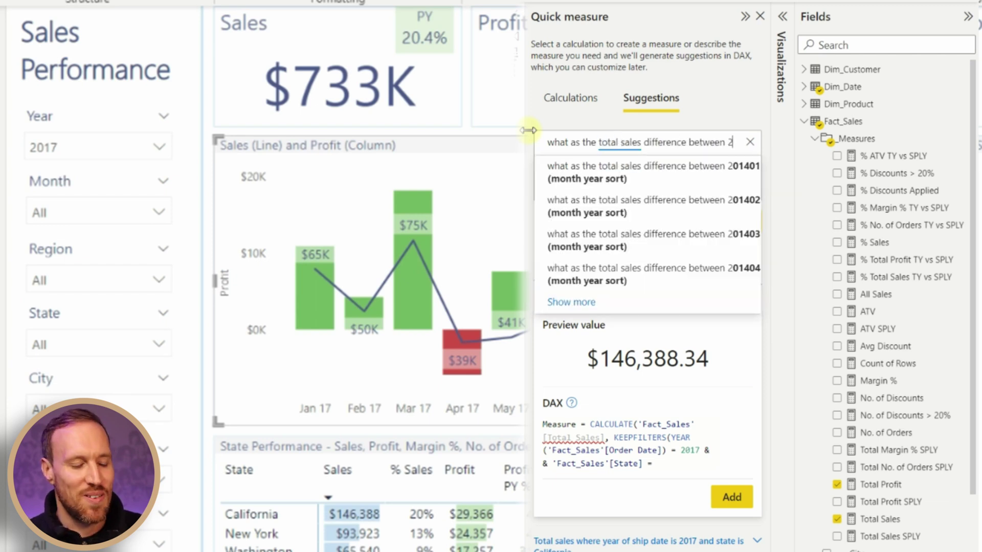
type("016 and ")
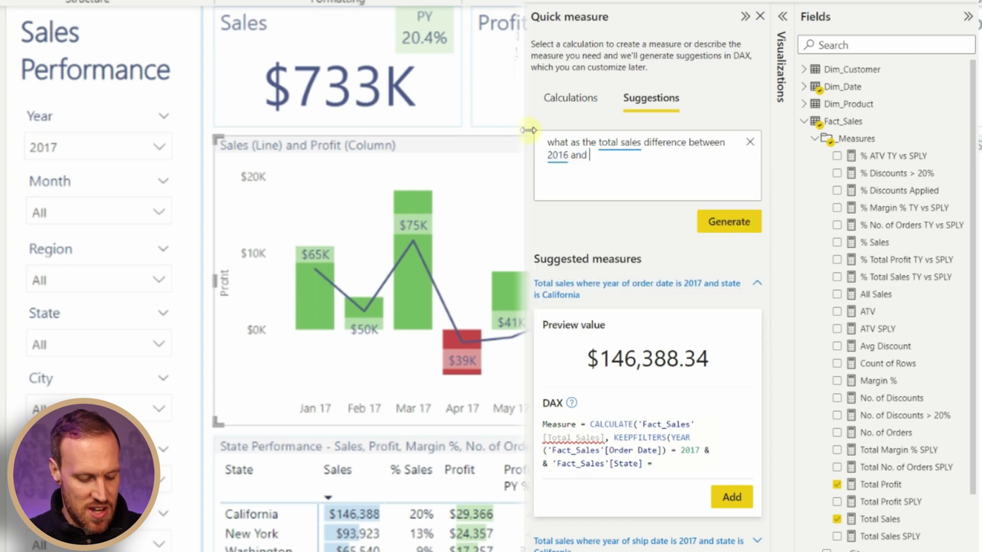
type("017")
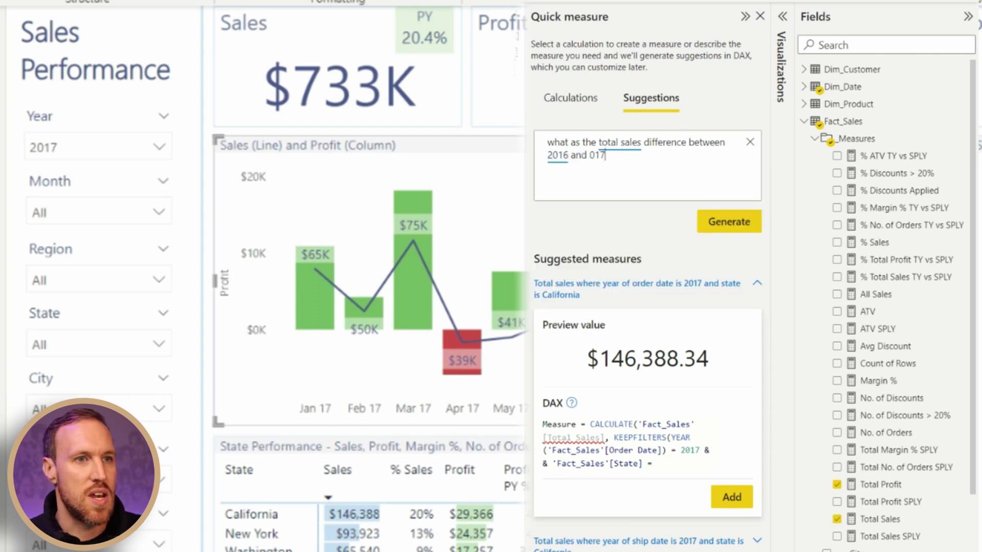
type("2")
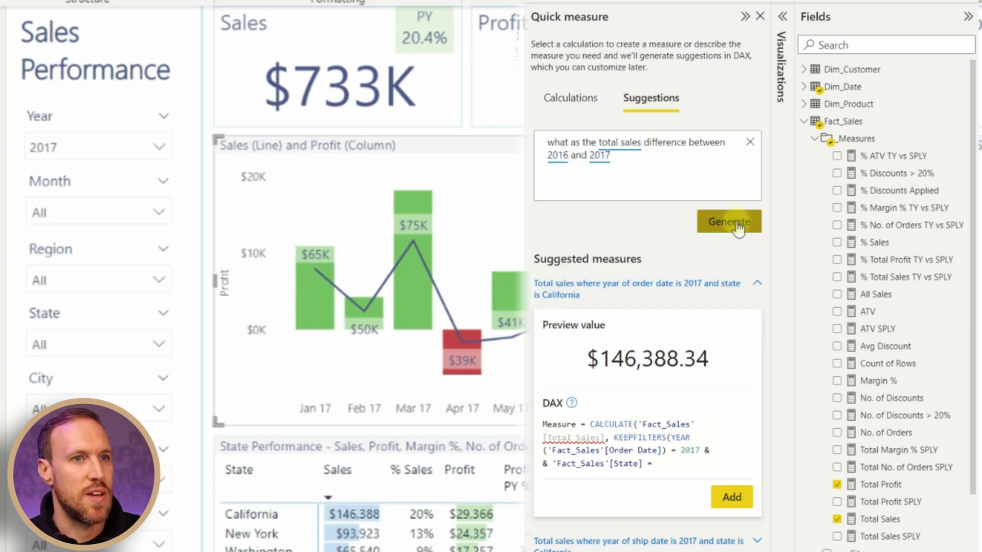
left_click(737, 227)
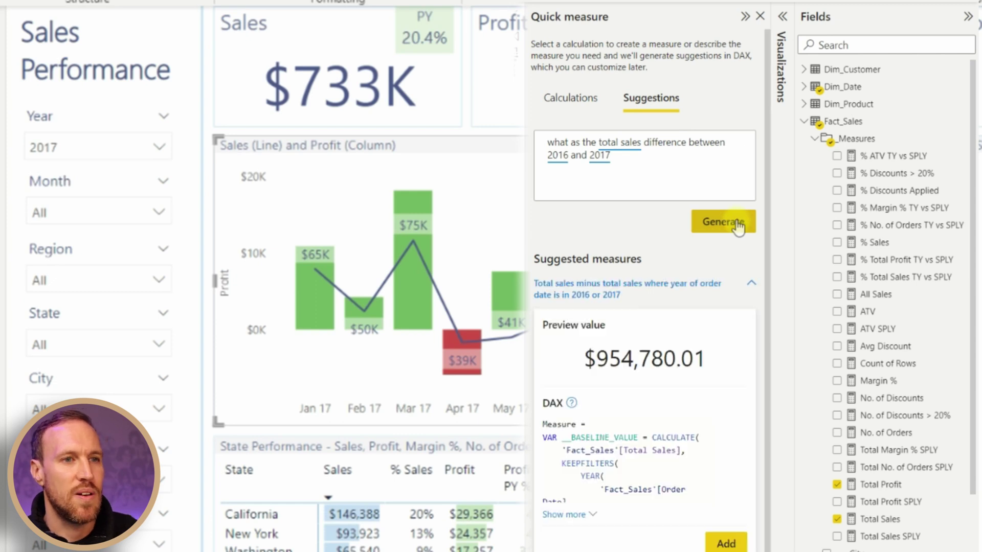
scroll(697, 448, "down", 1)
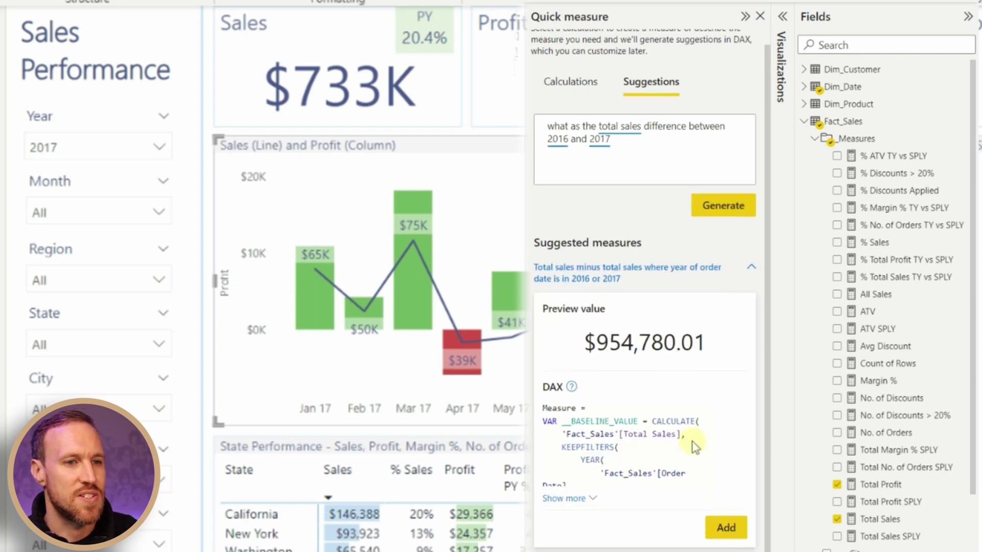
left_click(567, 499)
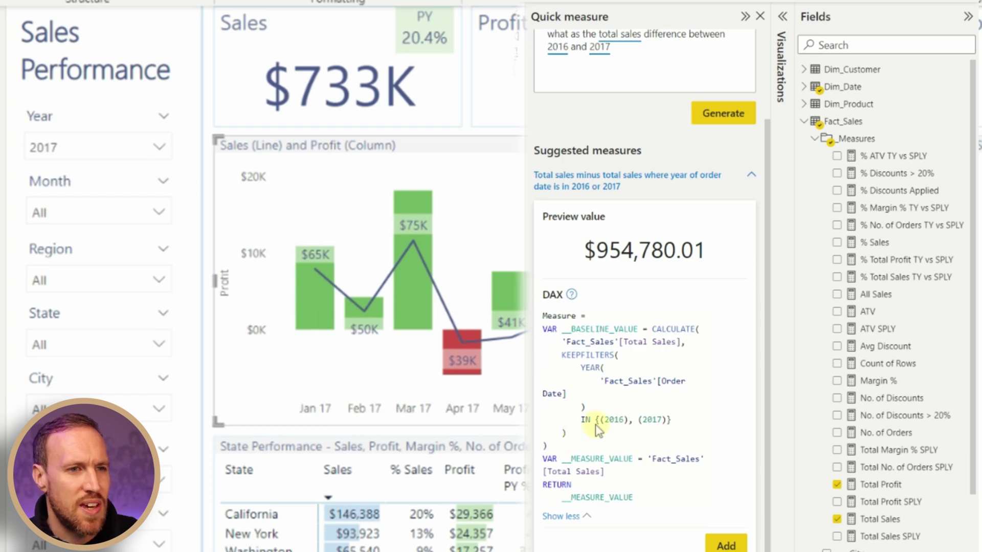
scroll(614, 445, "down", 1)
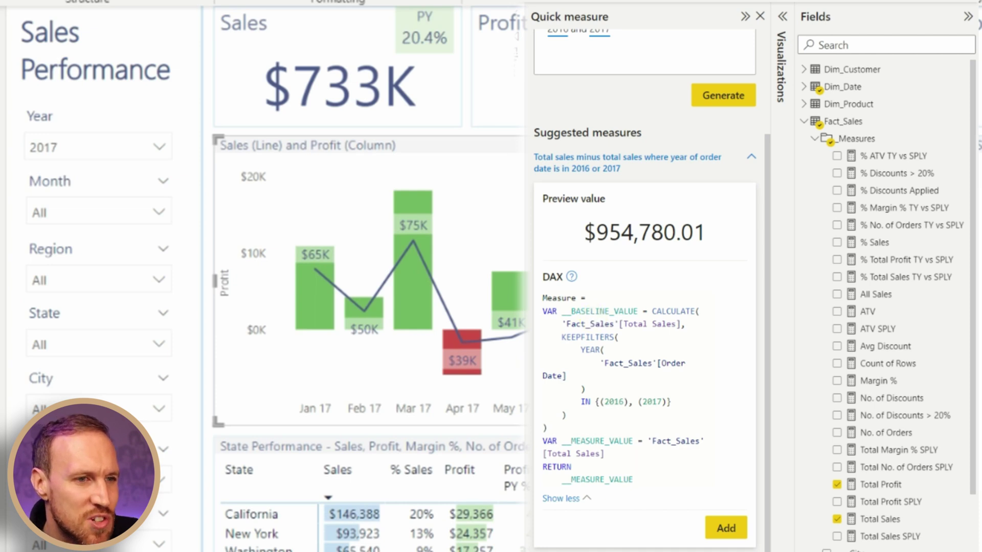
left_click_drag(527, 355, 480, 352)
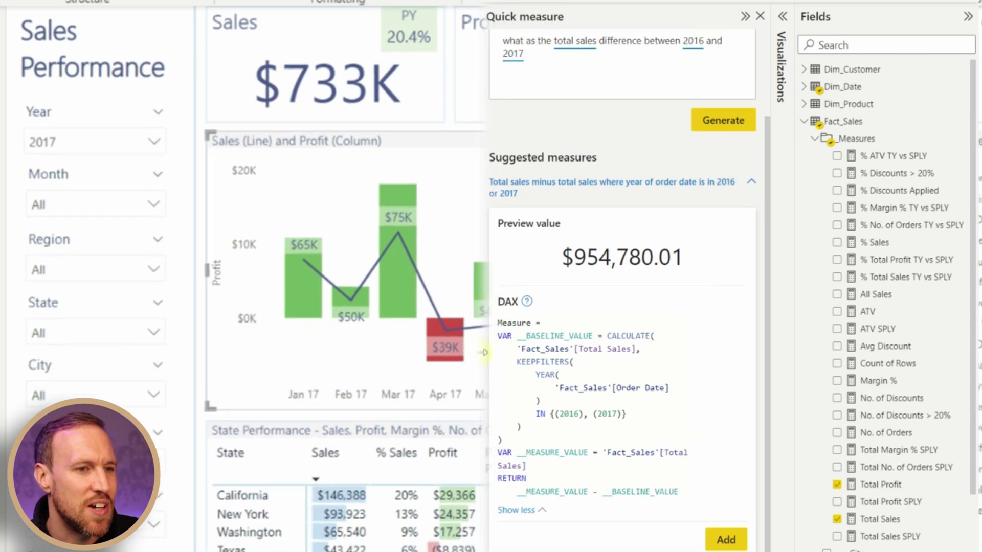
scroll(634, 476, "up", 1)
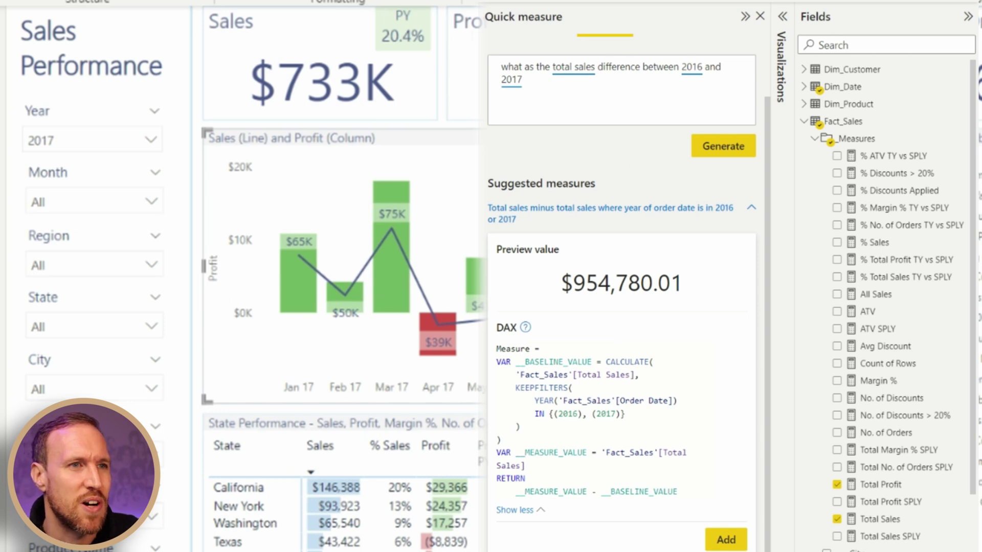
Drop 'difference' from the question and regenerate the suggestions.
left_click(640, 67)
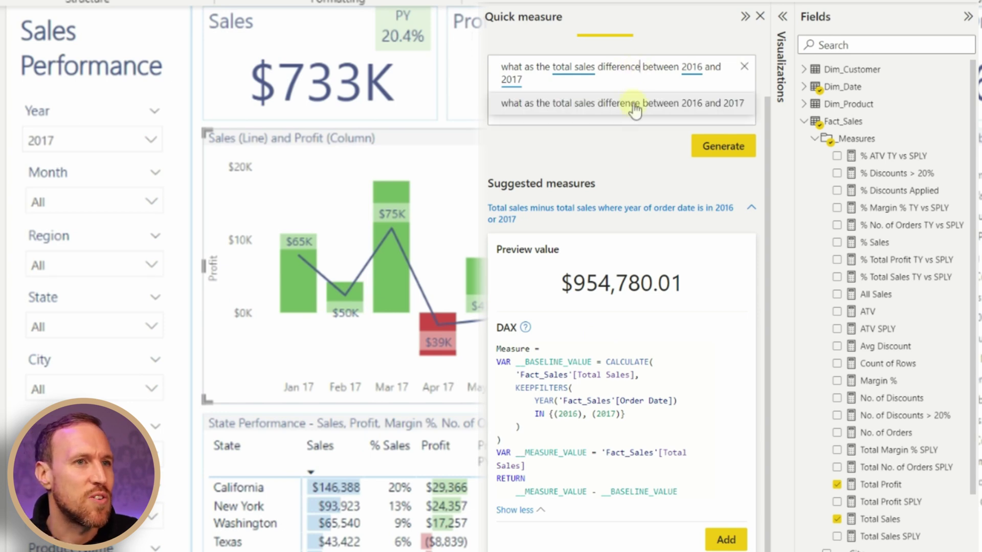
key("BackSpace")
key("BackSpace")
key("BackSpace")
key("BackSpace")
key("BackSpace")
key("BackSpace")
key("BackSpace")
key("BackSpace")
key("BackSpace")
key("BackSpace")
key("BackSpace")
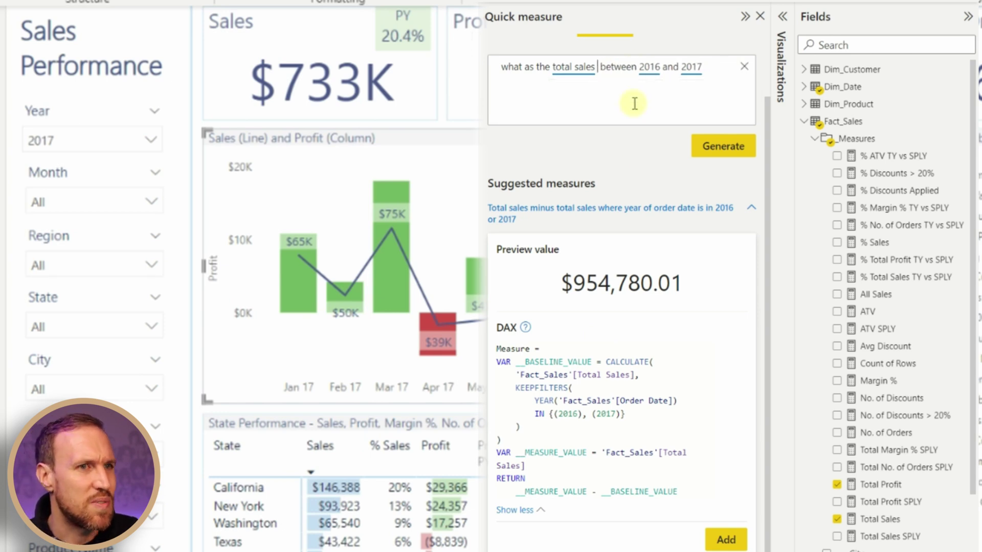
key("Return")
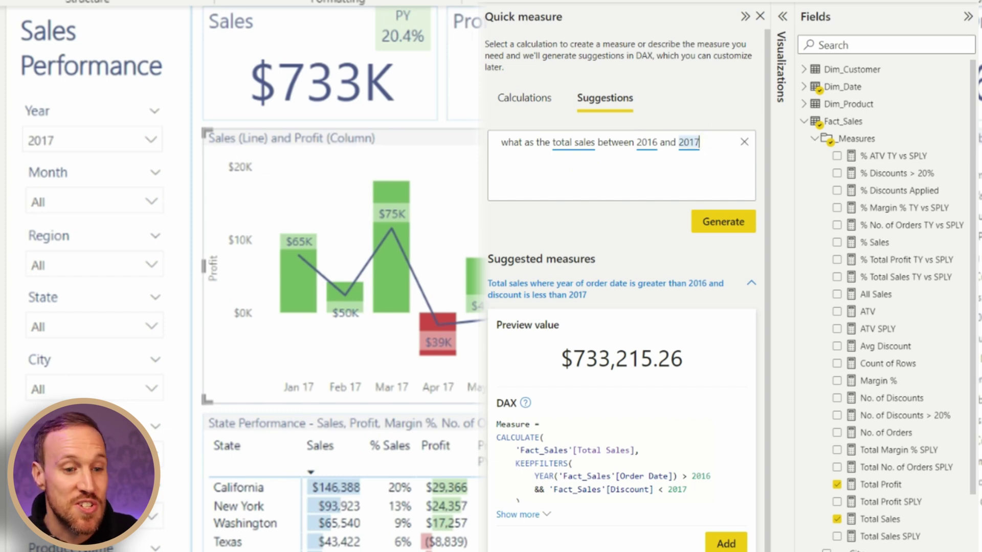
Reword it to 'what as the total sales 2016 vs 2017', yielding a 213.31 % change measure.
left_click_drag(713, 141, 492, 128)
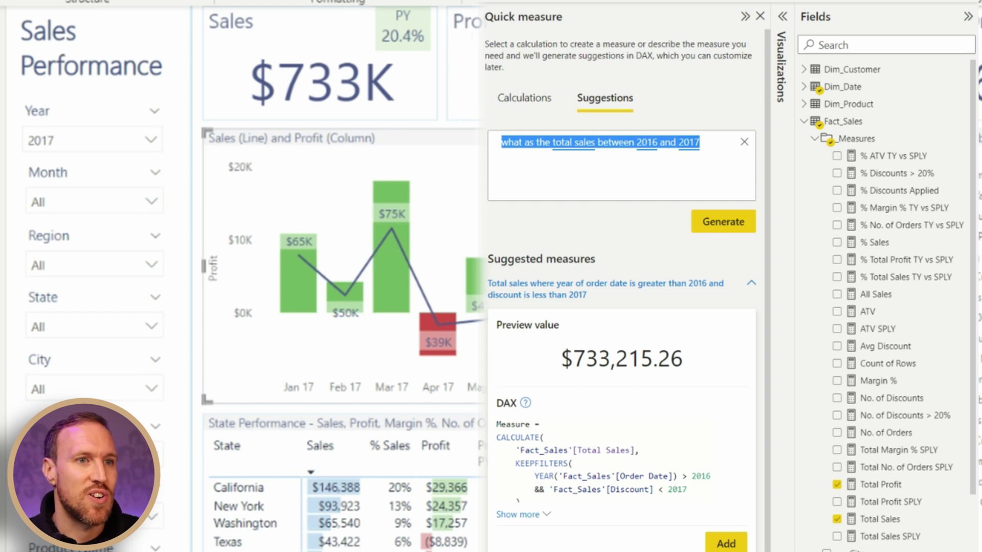
left_click(636, 142)
key("BackSpace")
key("BackSpace")
key("BackSpace")
key("BackSpace")
key("BackSpace")
key("BackSpace")
key("BackSpace")
key("BackSpace")
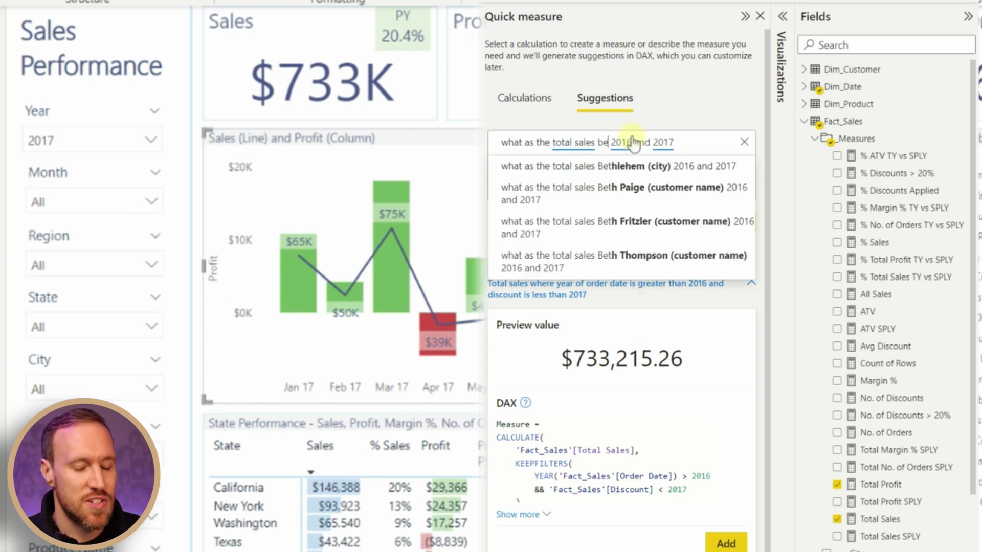
left_click(641, 144)
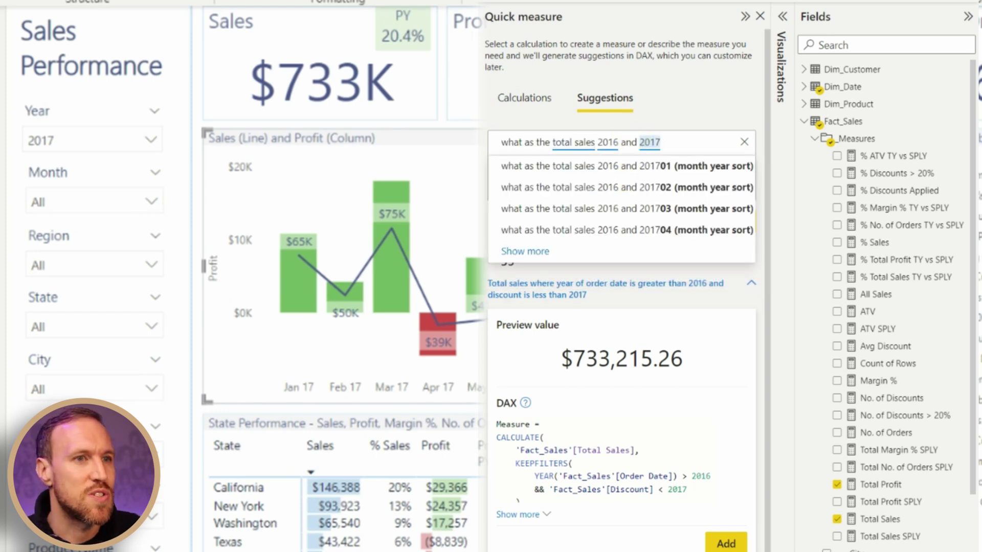
key("BackSpace")
key("BackSpace")
key("BackSpace")
key("BackSpace")
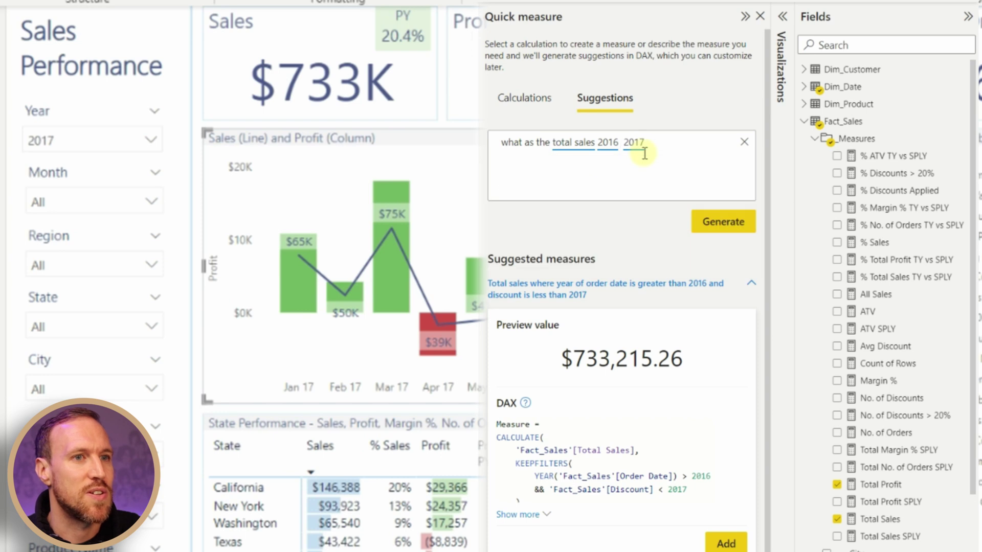
type("vs")
scroll(590, 460, "down", 1)
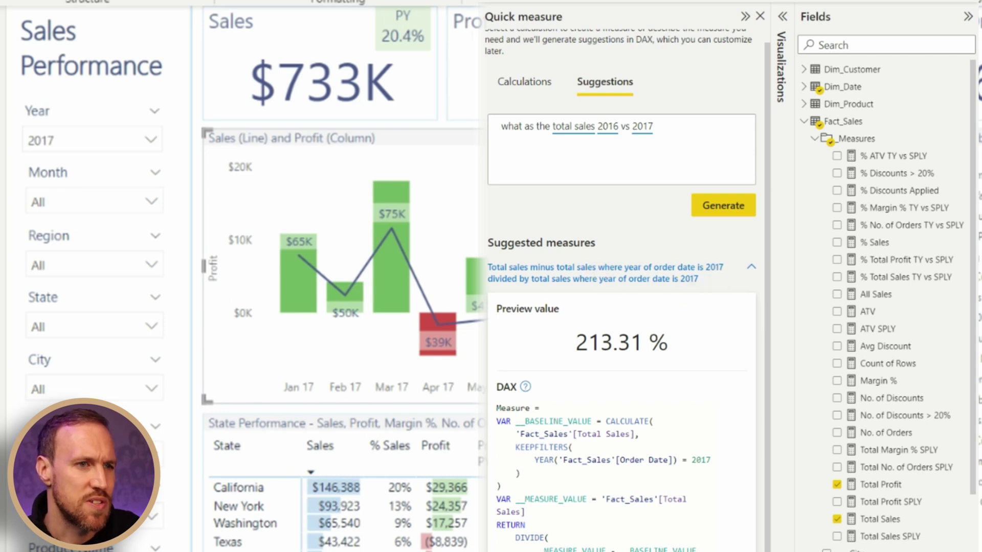
double_click(604, 126)
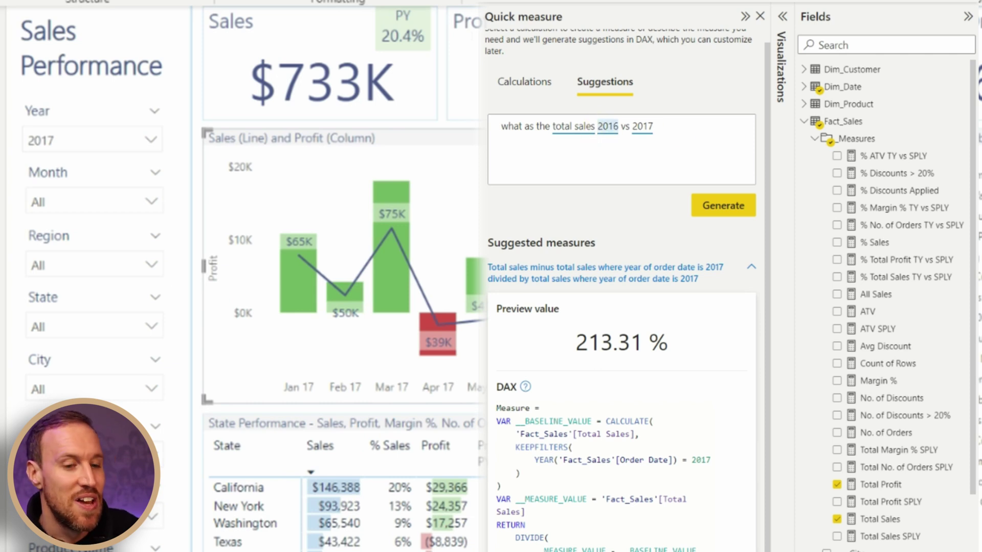
left_click_drag(677, 126, 489, 125)
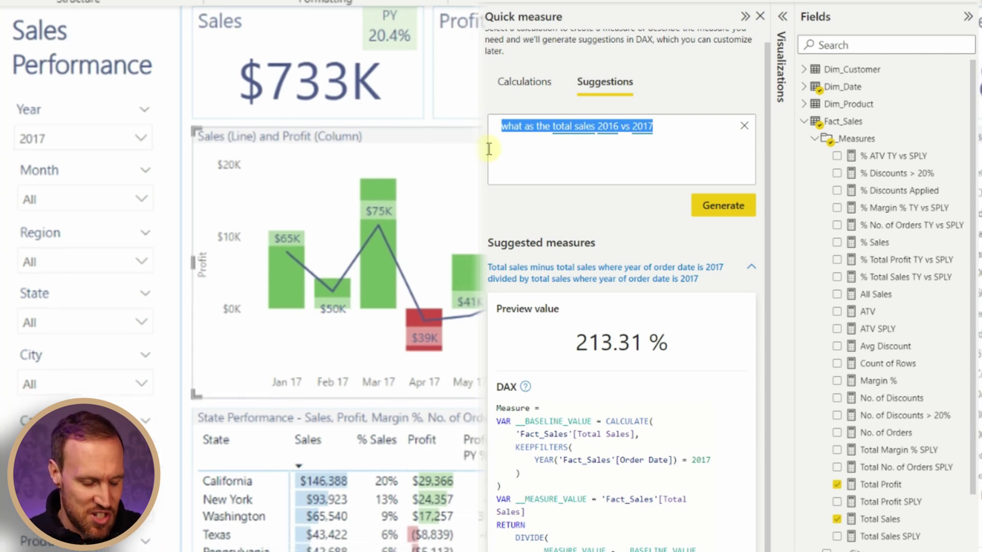
Ask 'number of orders in 2017' and generate a distinct order count previewing 1687, matching No. of Orders.
type("number of")
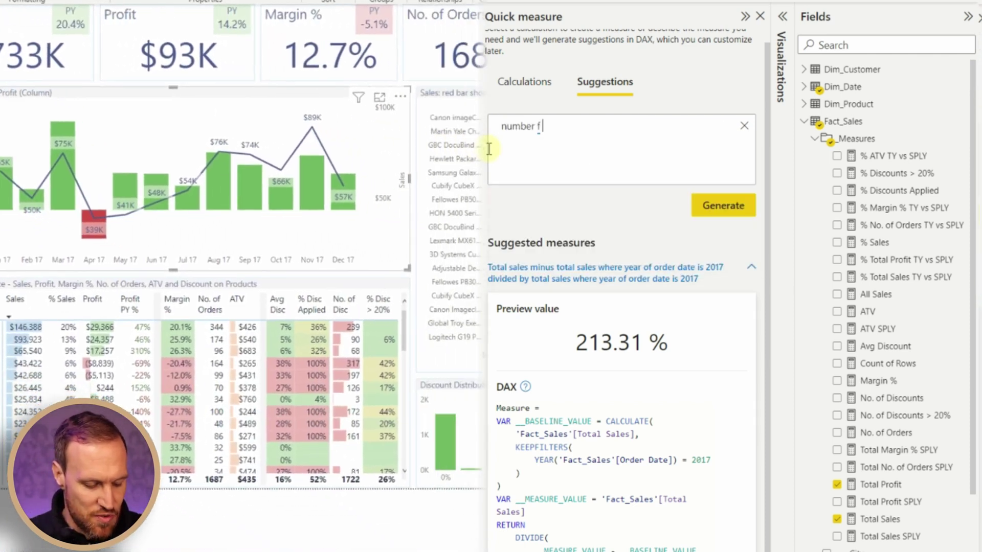
key("BackSpace")
type("of orders in 2017")
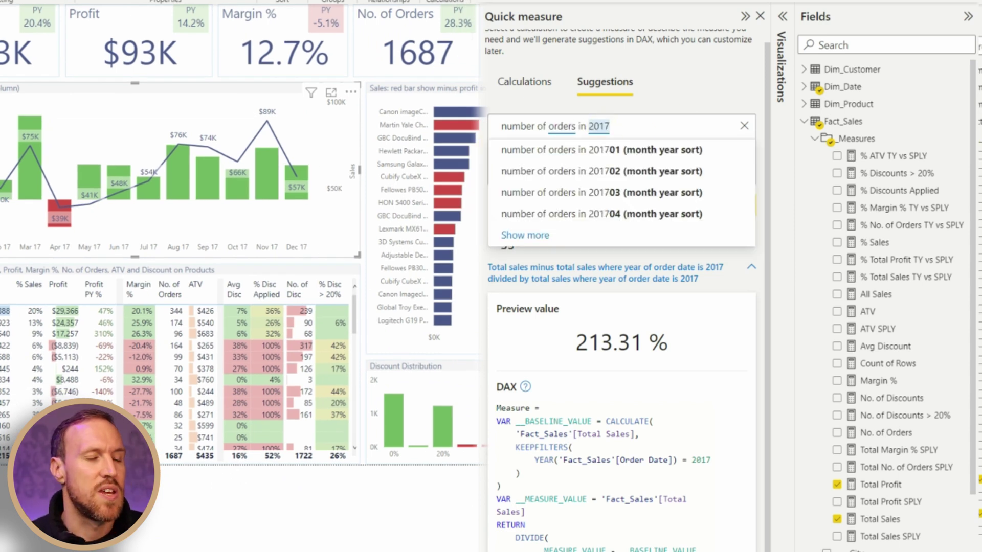
key("Escape")
left_click(723, 206)
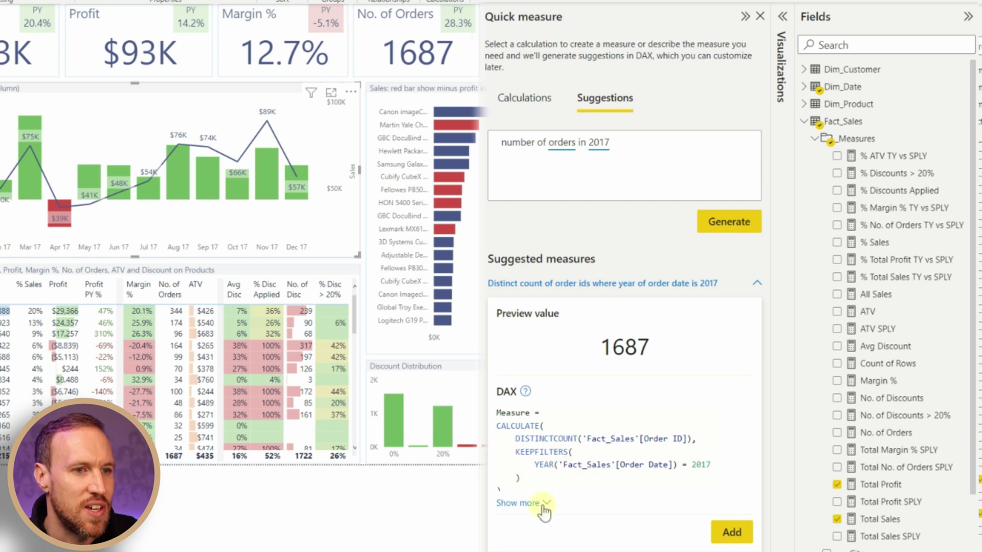
double_click(639, 147)
left_click(640, 146)
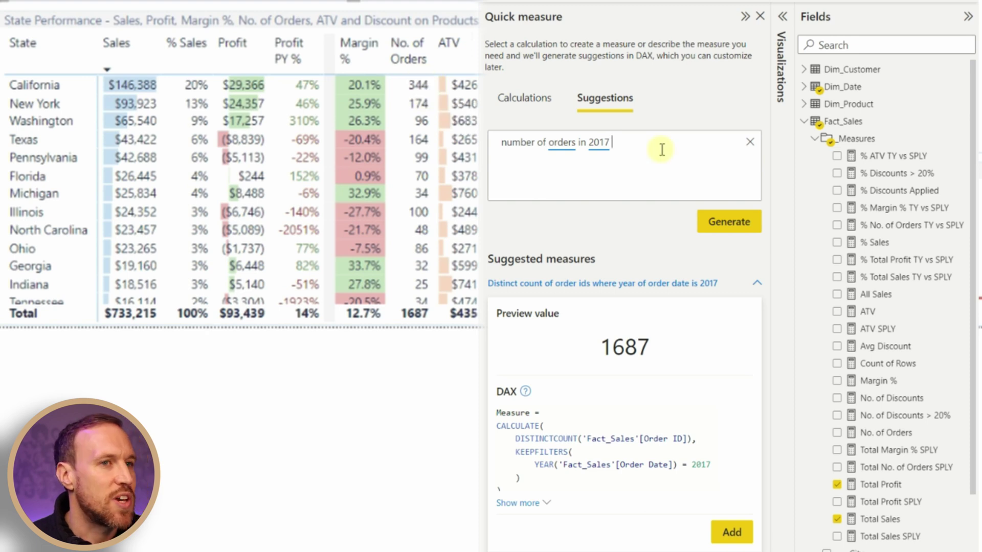
Add 'for California (state)' to the 2017 order count question and regenerate, previewing 344 distinct orders.
type("for cal")
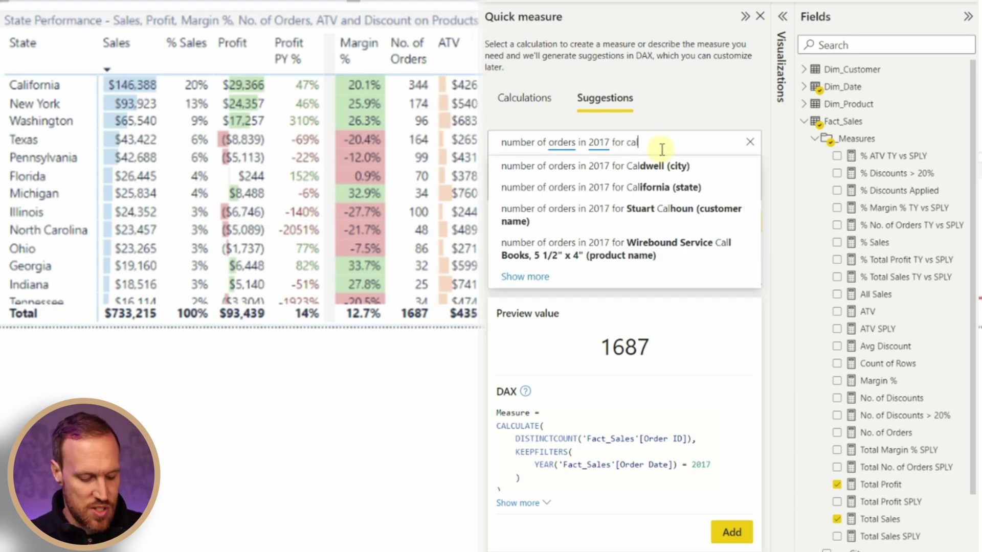
left_click(665, 188)
left_click(731, 225)
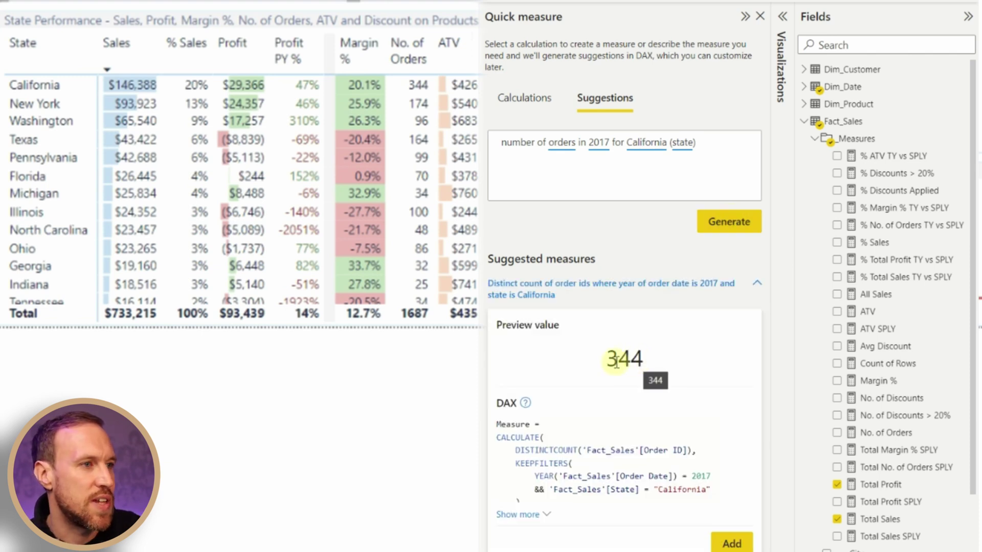
Scroll the report canvas to confirm California's 344 orders in the state table, then select the old question.
scroll(419, 94, "up", 5)
scroll(418, 94, "right", 8)
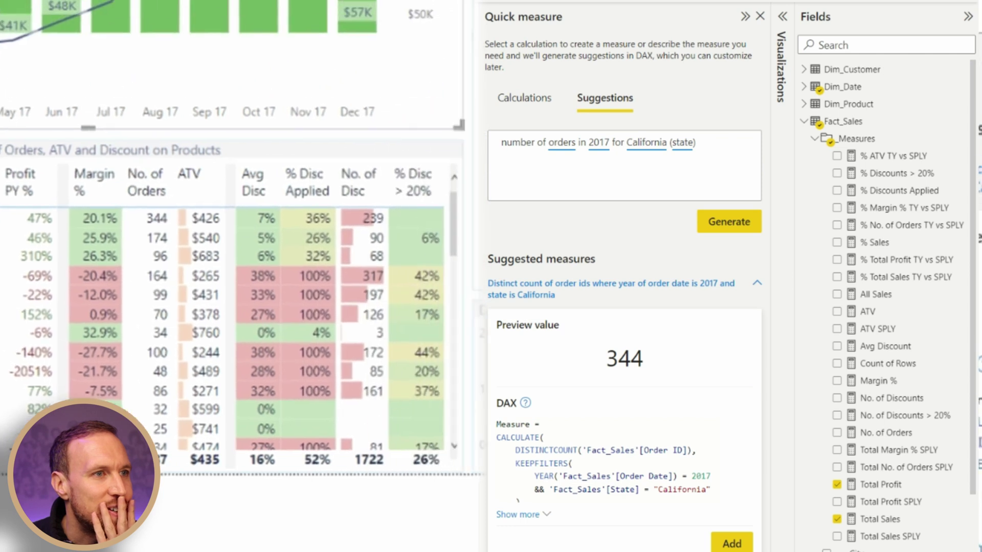
scroll(418, 94, "up", 1)
scroll(419, 94, "right", 2)
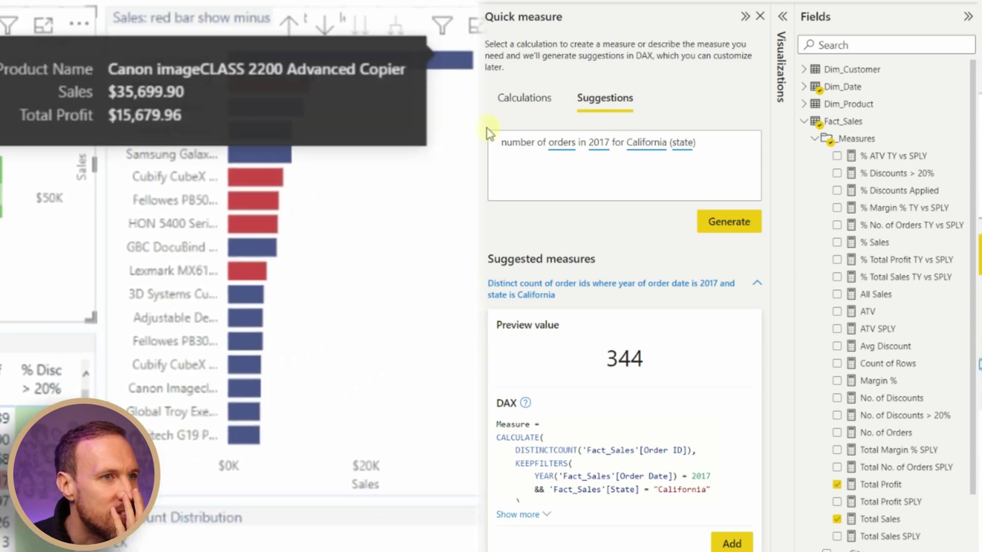
mouse_move(453, 58)
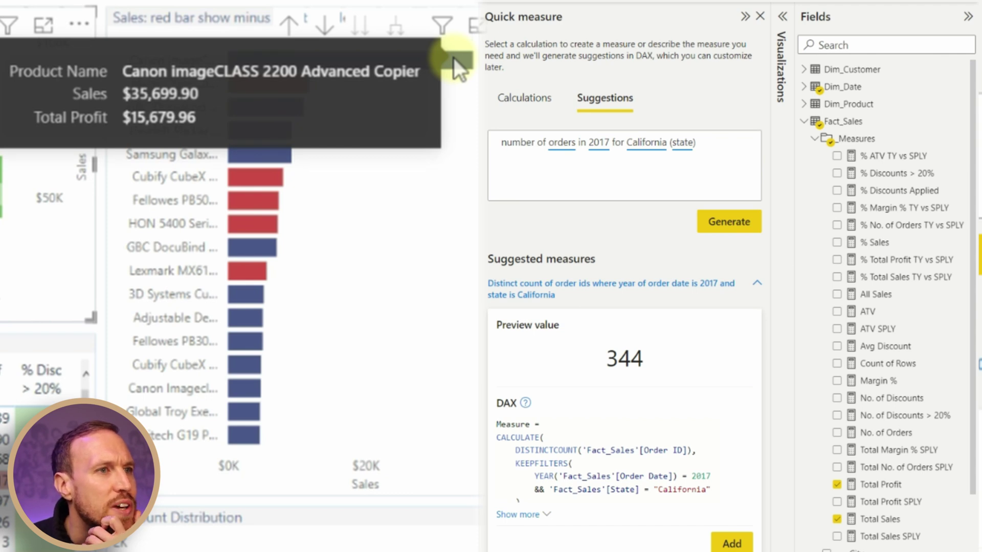
left_click_drag(716, 142, 475, 143)
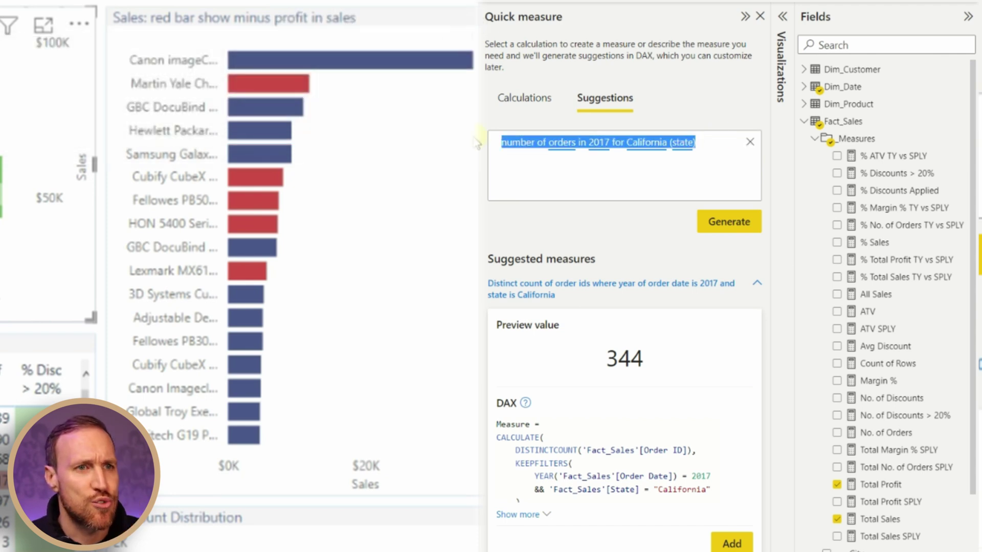
Ask 'what is the largest selling product name in 2017' and expand the suggested measure's full DAX.
type("what is the largest sell")
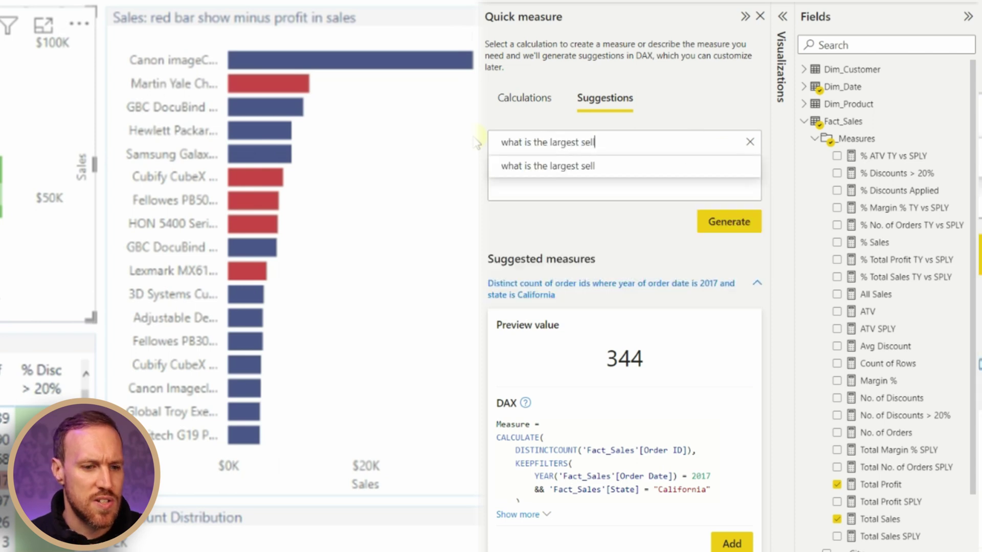
type("ing product name")
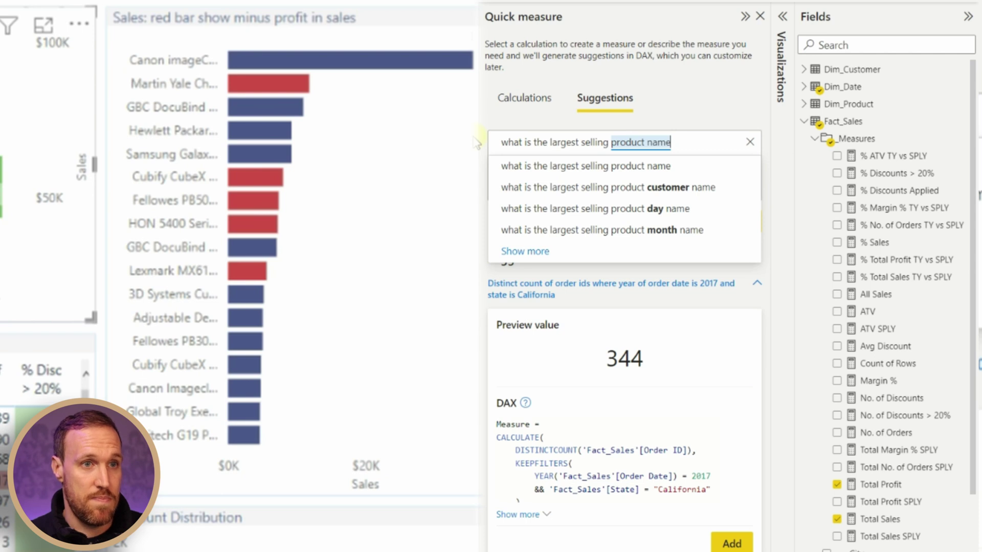
type(" in 2017")
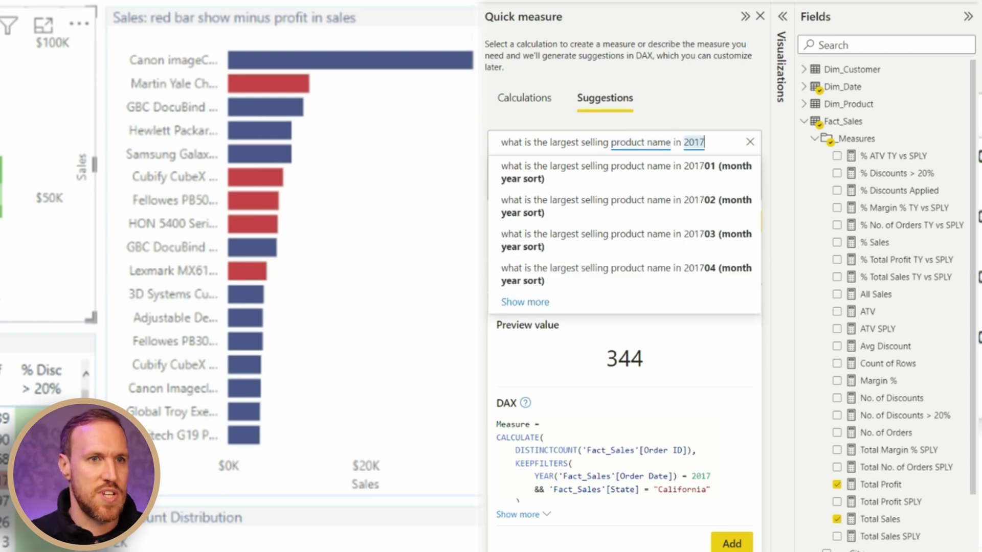
key("Escape")
left_click(735, 230)
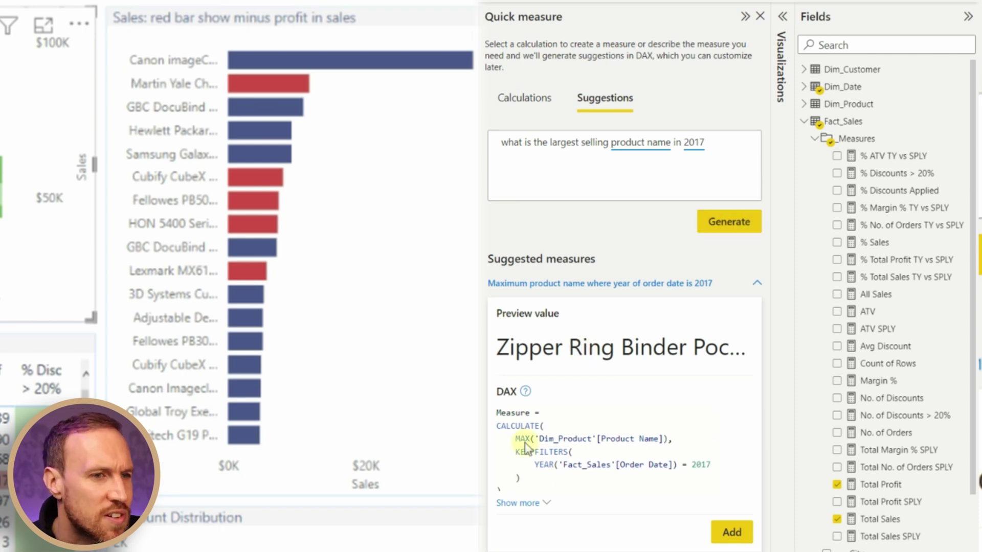
left_click(518, 502)
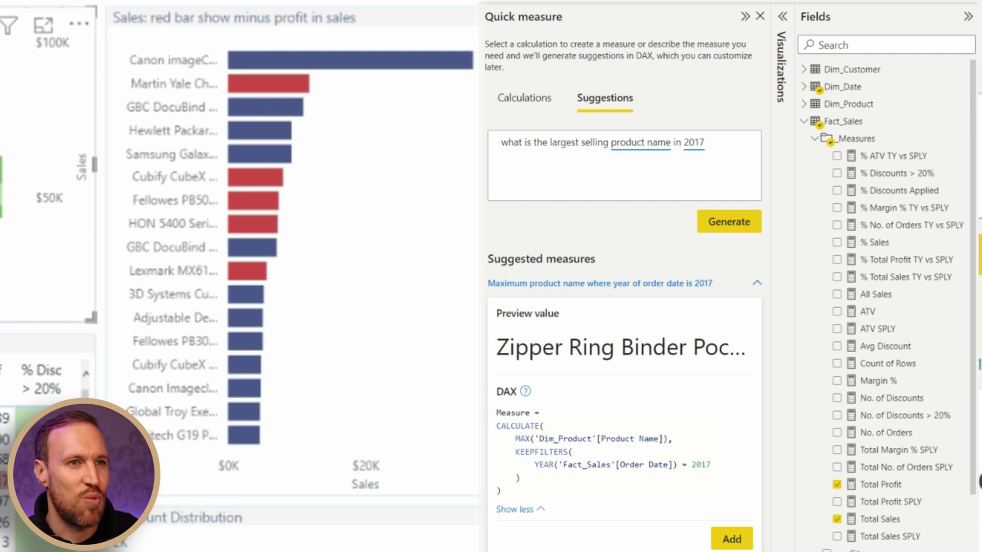
Replace the question with 'which product name has the highest total sales in 2017'.
left_click(484, 140)
key("ctrl+a")
type("which pro")
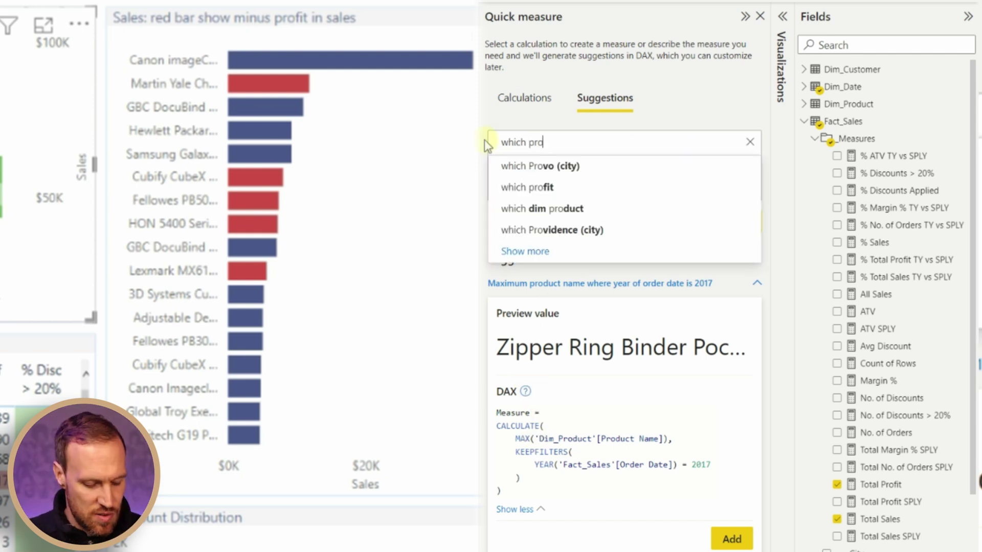
type("duct n")
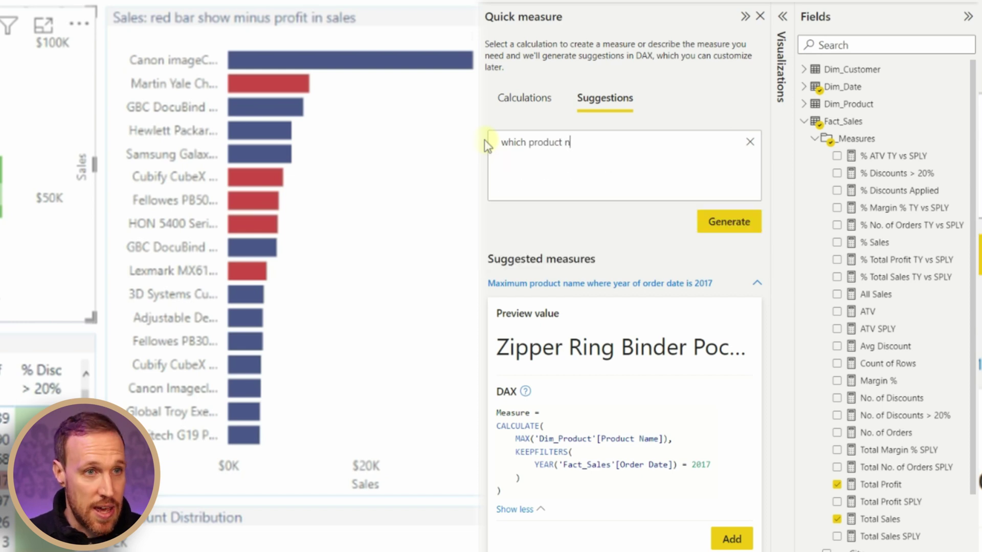
type("ame has the highest")
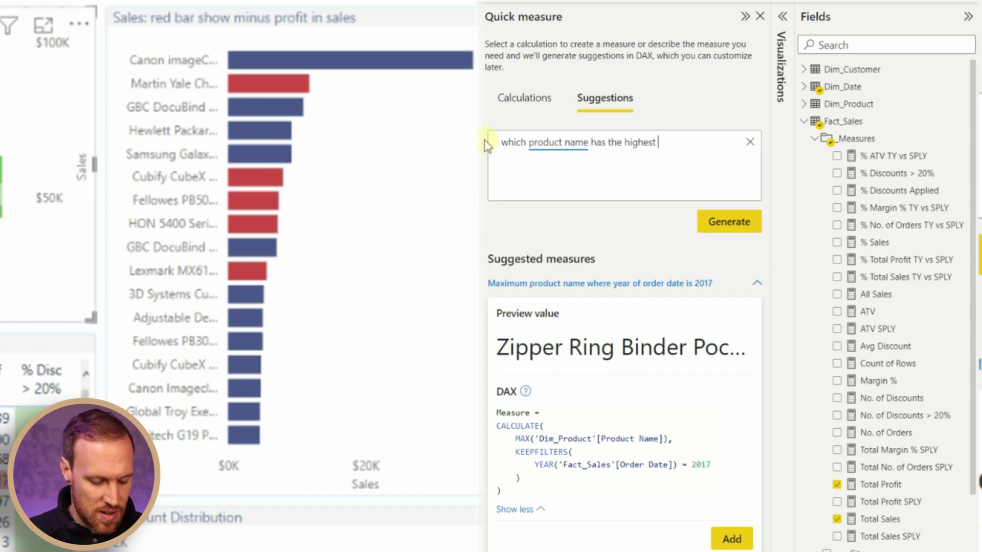
type(" total sales i")
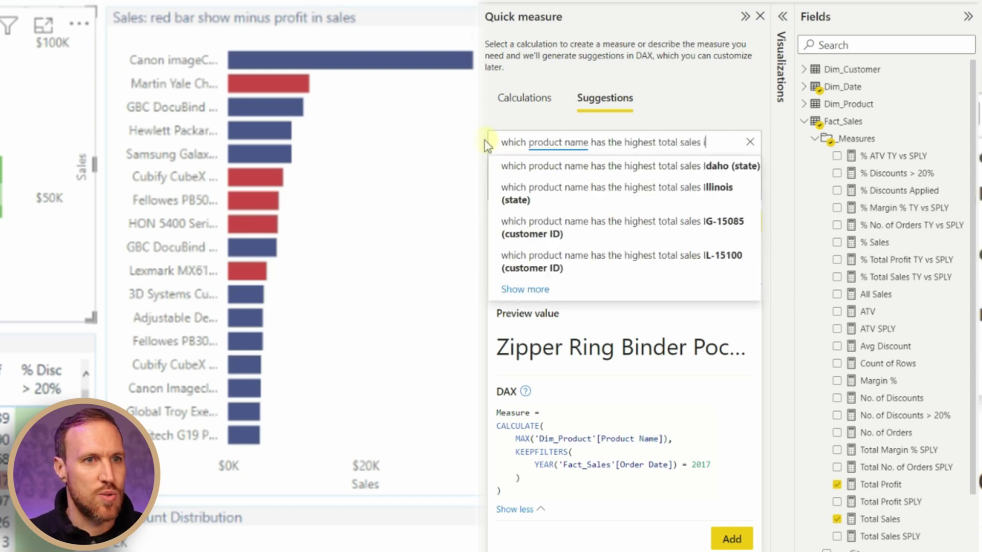
type("n 2017")
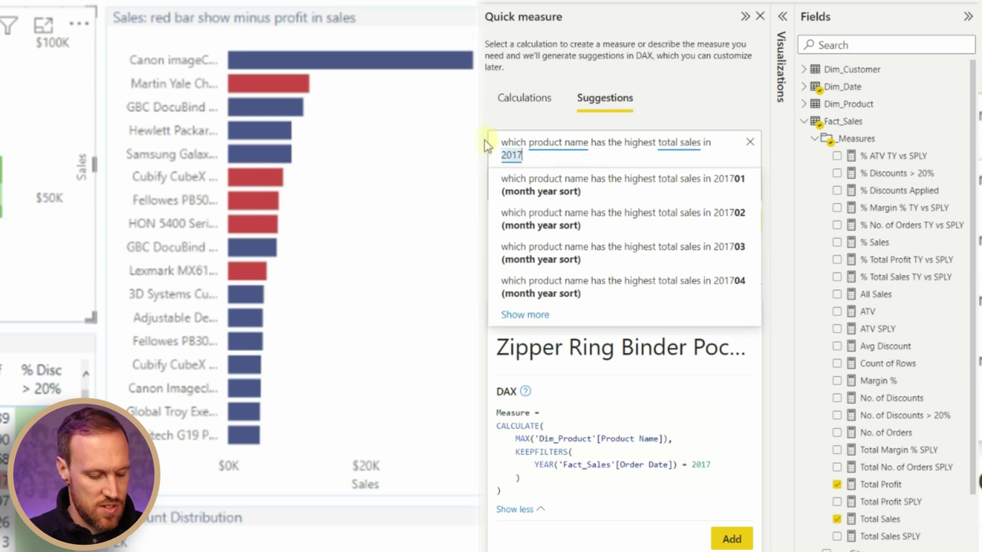
Generate the highest-total-sales 2017 measure, previewing Canon imageCLASS 2200, and review its CONCATENATEX DAX.
left_click(708, 99)
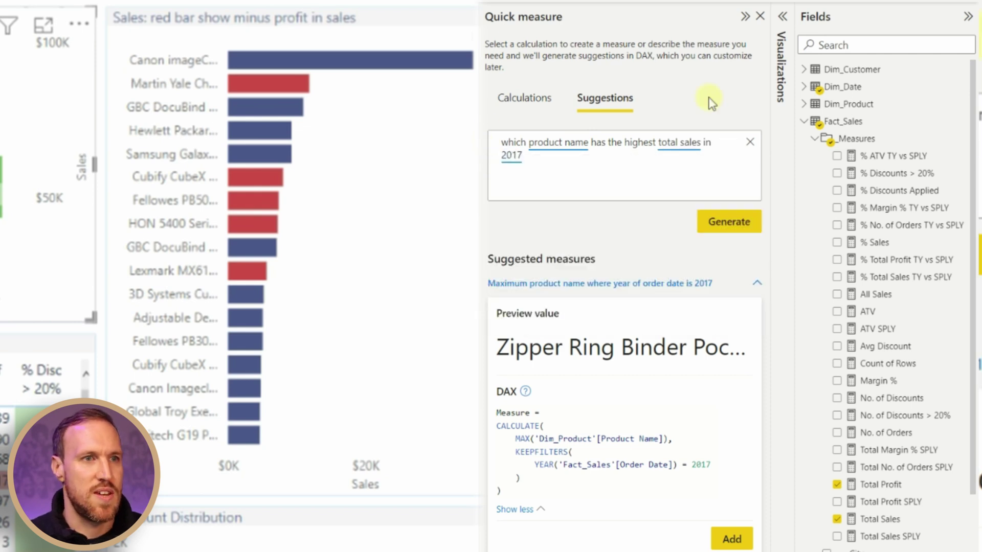
left_click(727, 225)
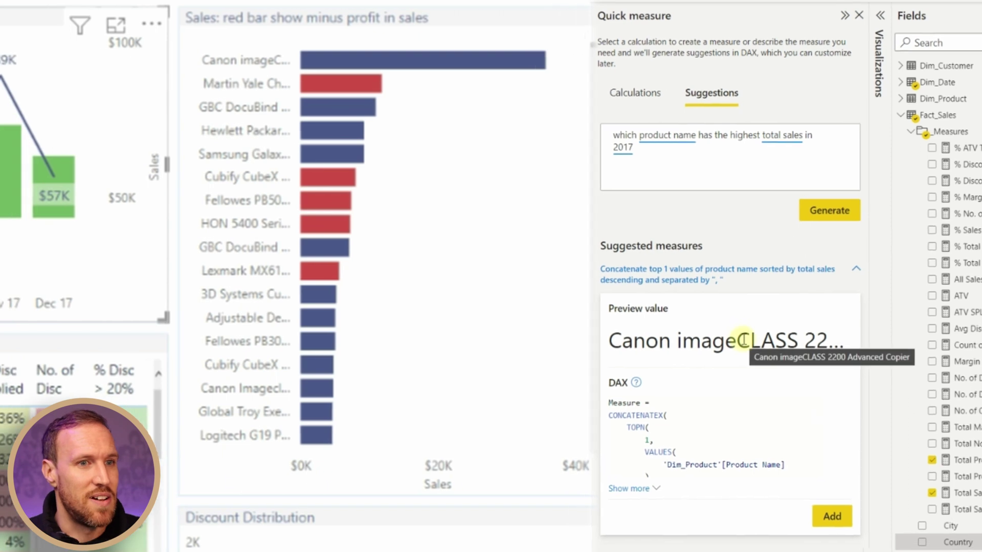
scroll(632, 278, "down", 3)
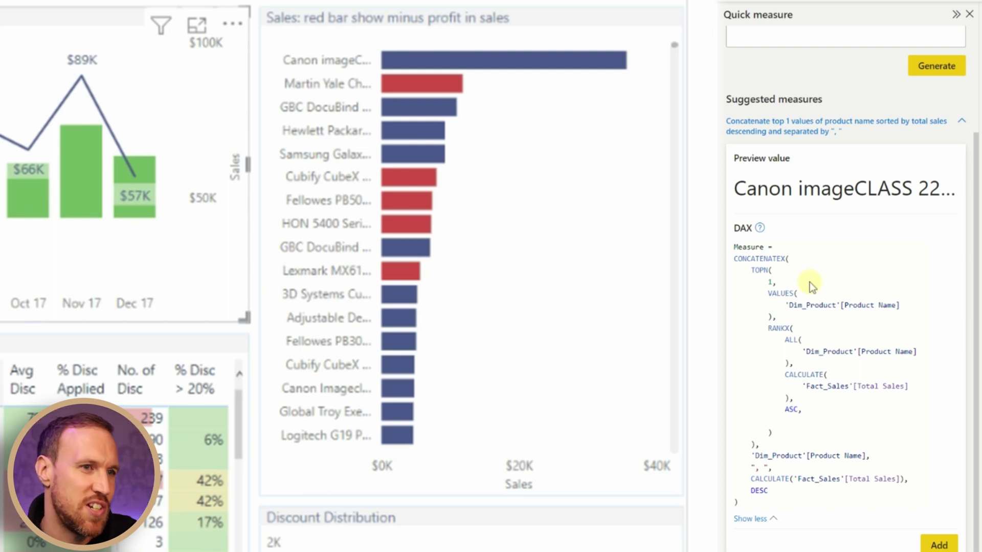
scroll(839, 245, "up", 3)
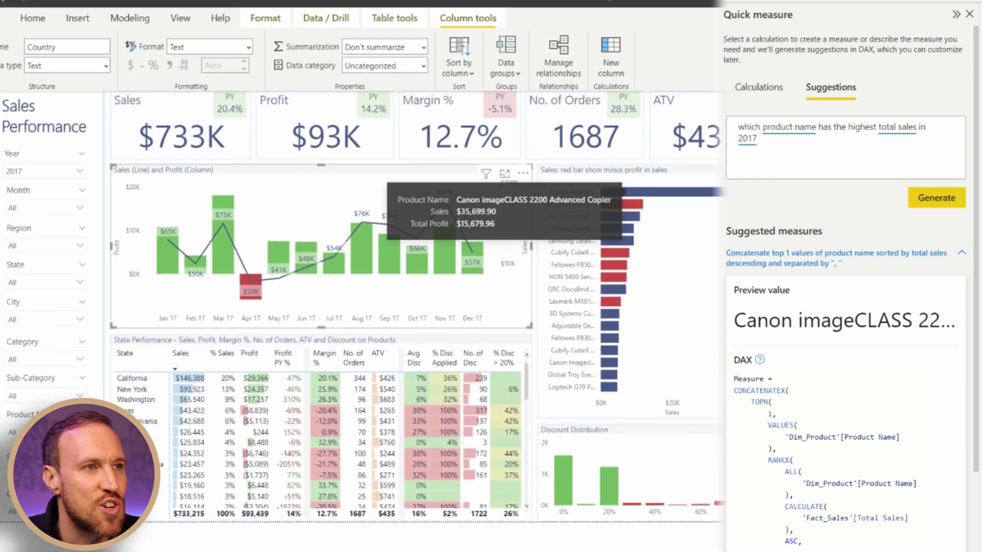
left_click(69, 160)
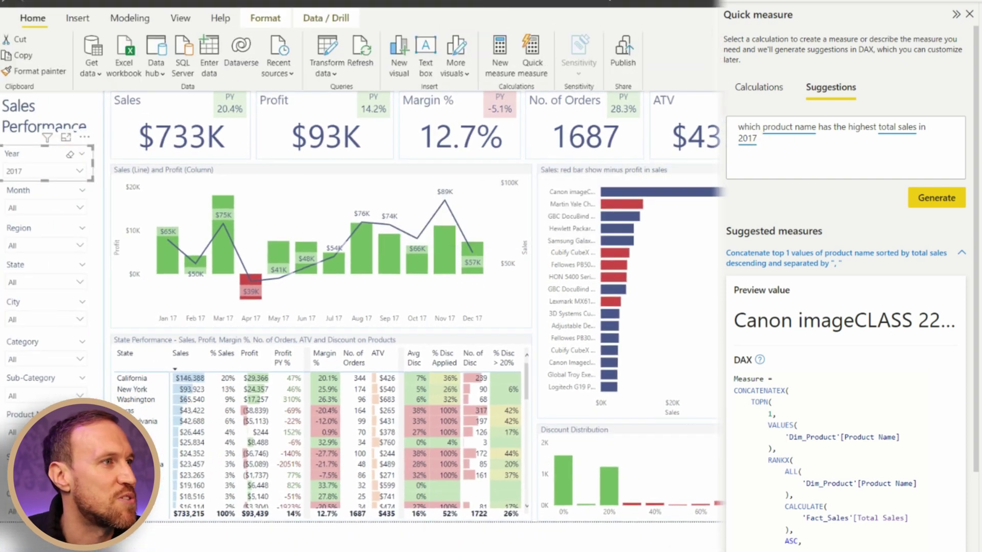
left_click(69, 154)
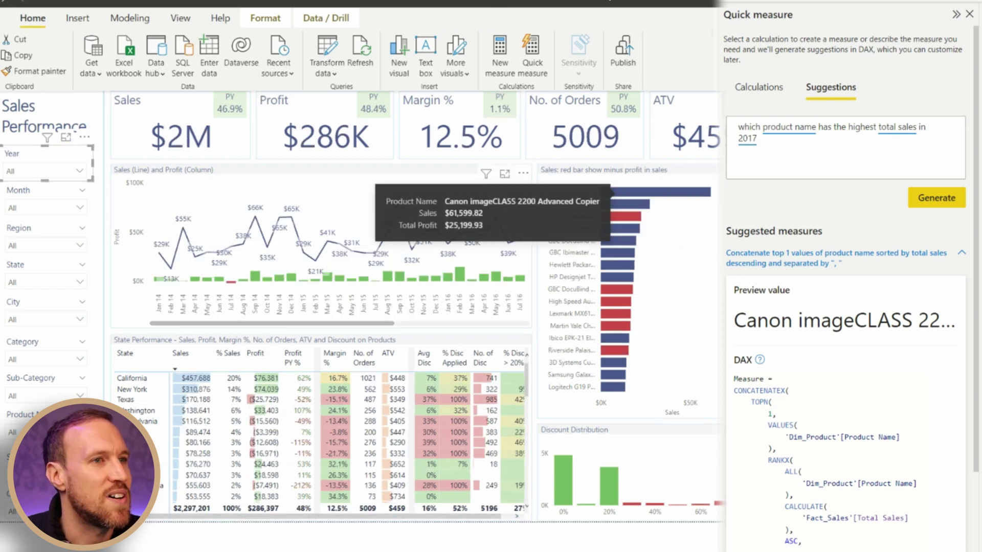
left_click(77, 171)
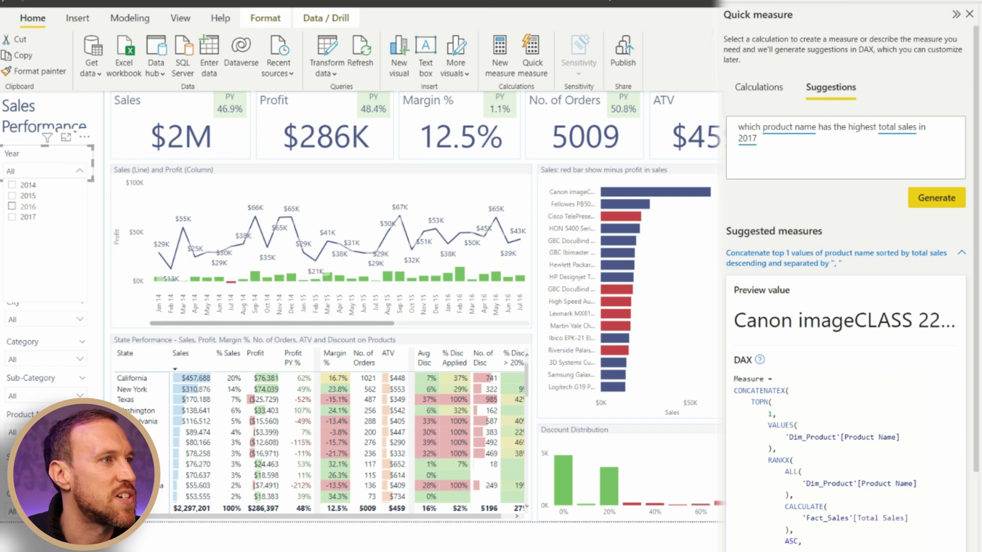
left_click(13, 218)
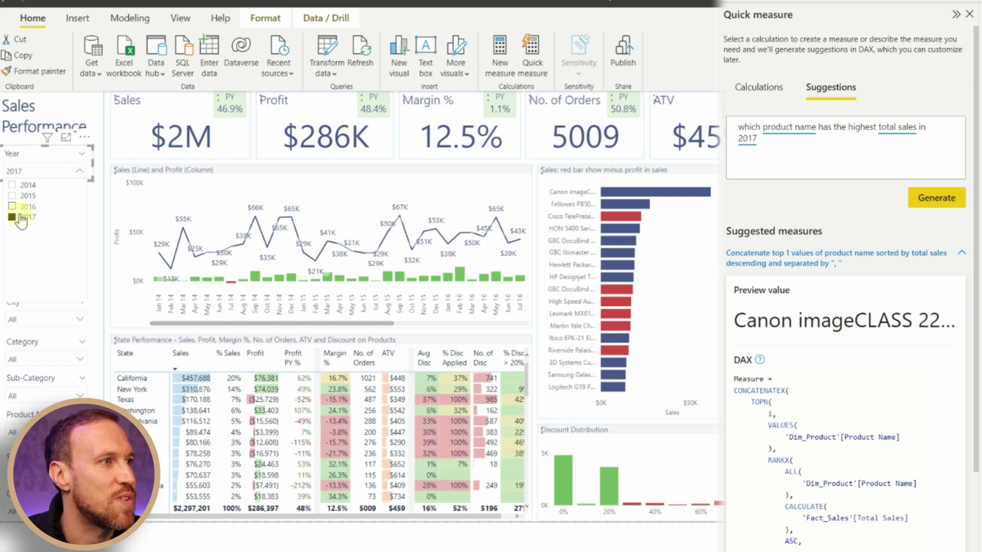
scroll(867, 417, "down", 3)
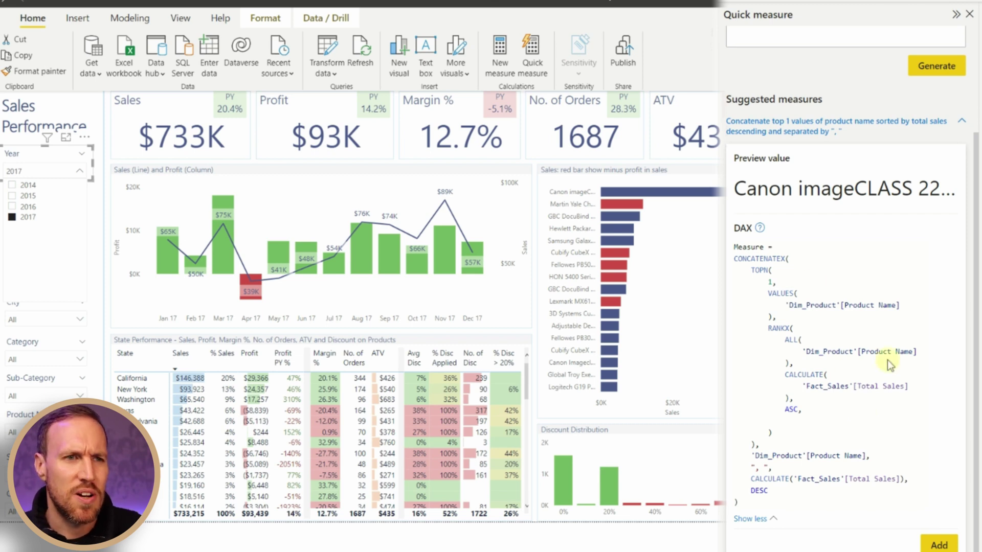
scroll(870, 286, "up", 3)
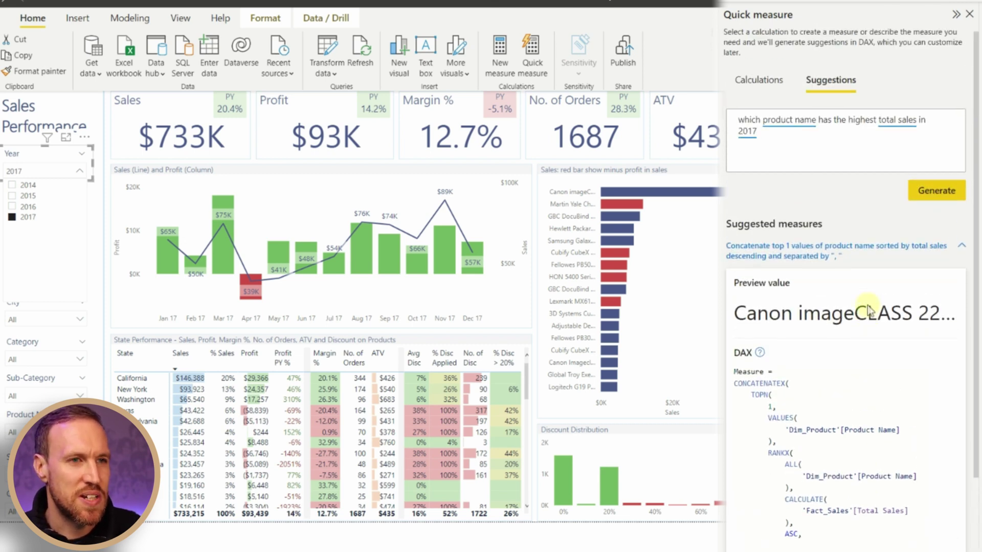